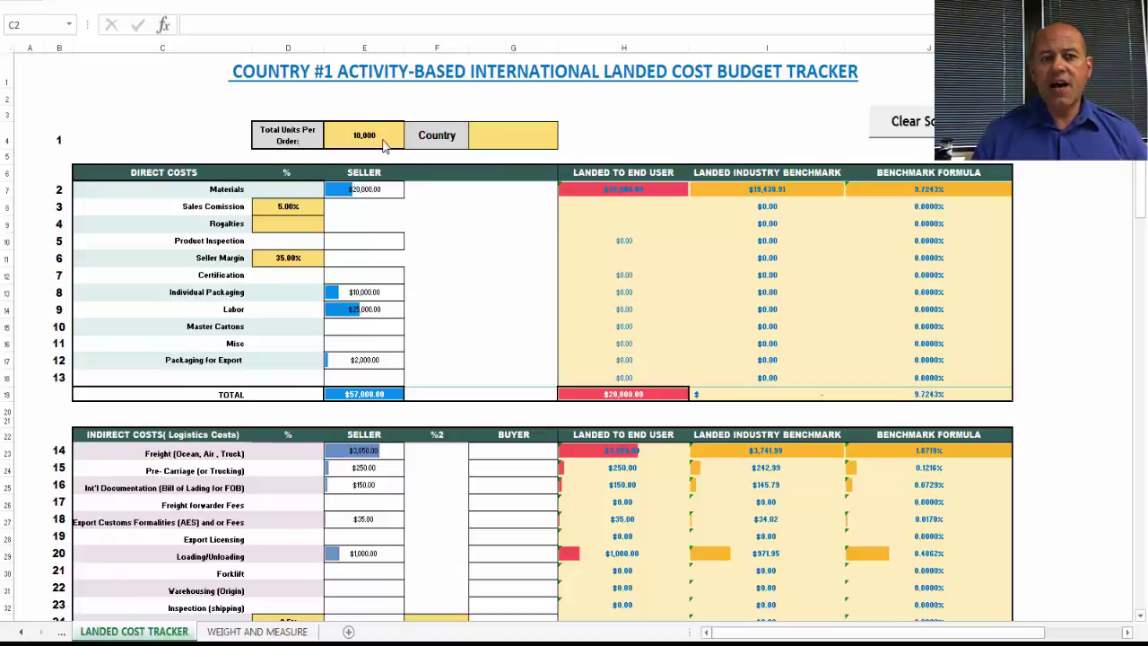
Step: Re-enter 10,000 as the total units per order
click(382, 137)
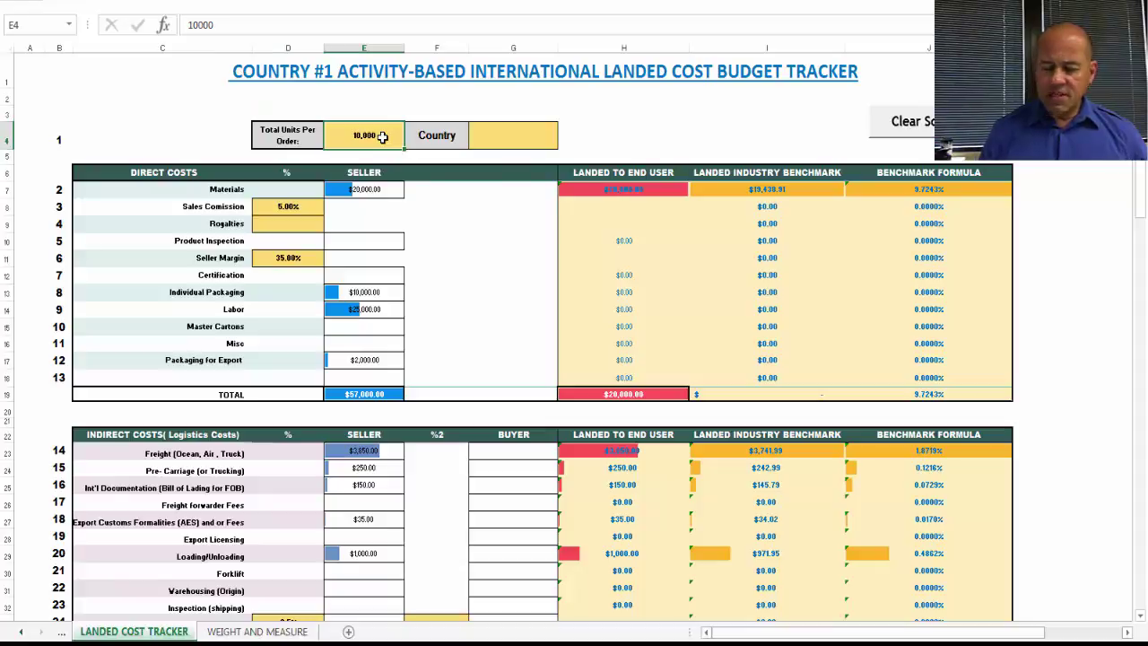
text(10)
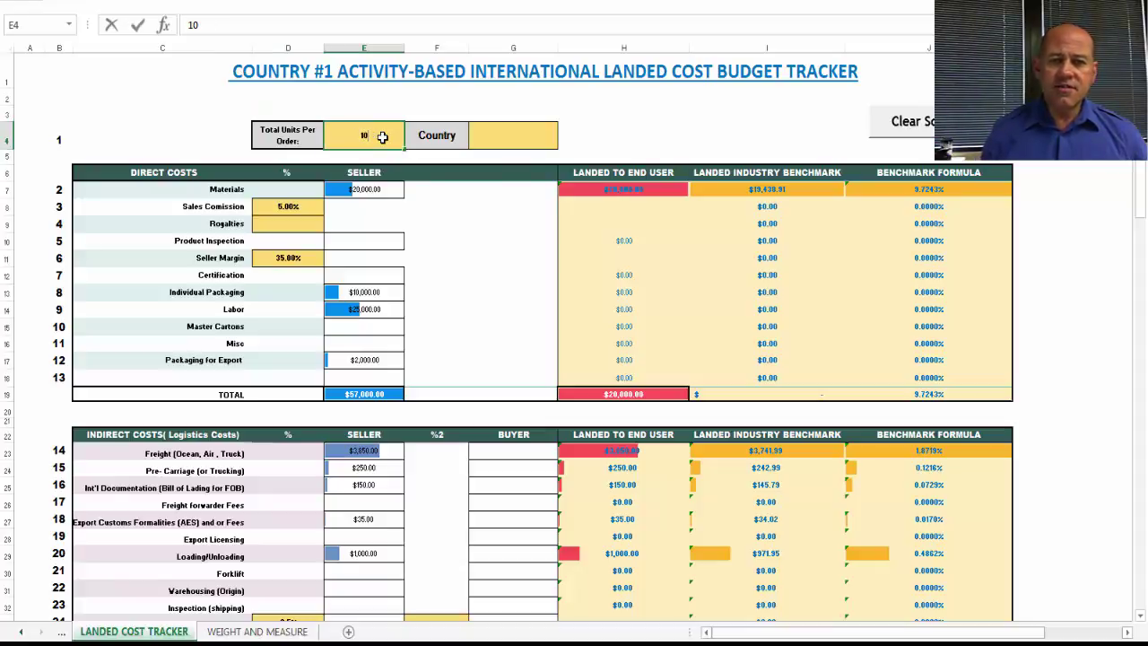
text(000)
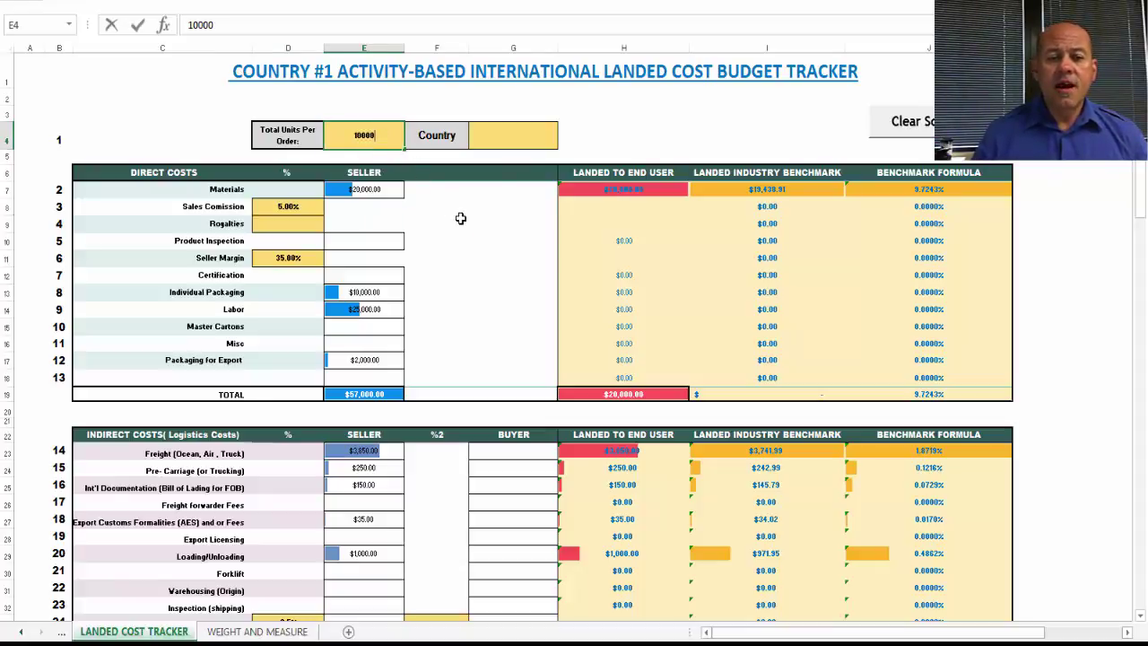
click(460, 219)
Step: Review the seller's Materials cost of 20,000, empty Royalties, 35% Seller Margin and empty Certification cost
click(370, 189)
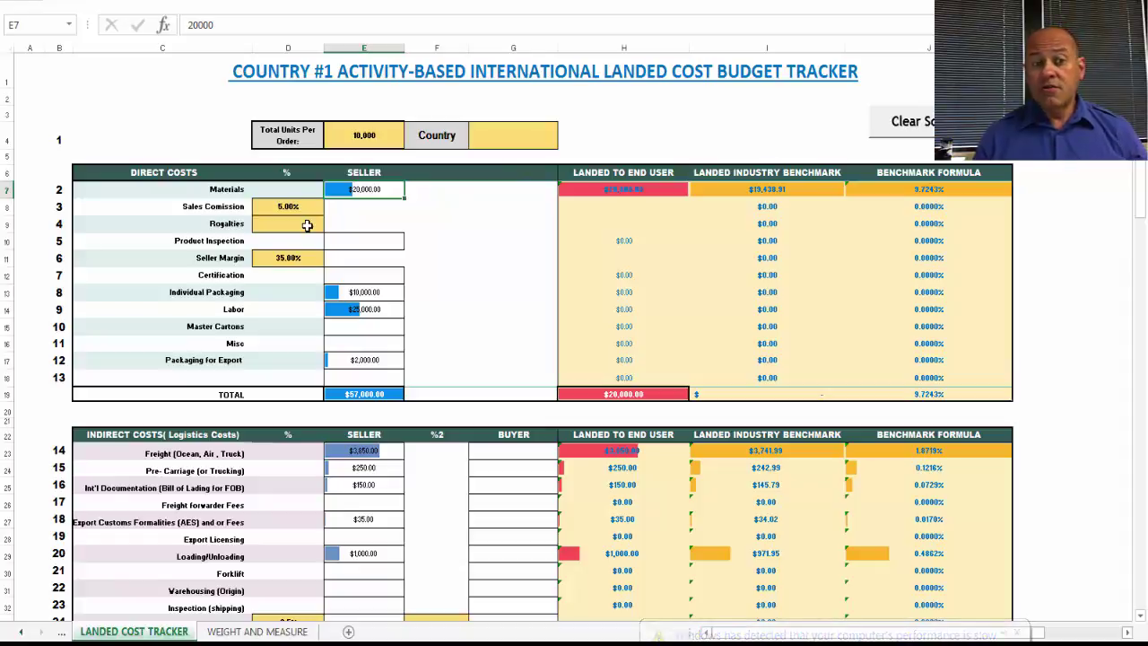
click(306, 225)
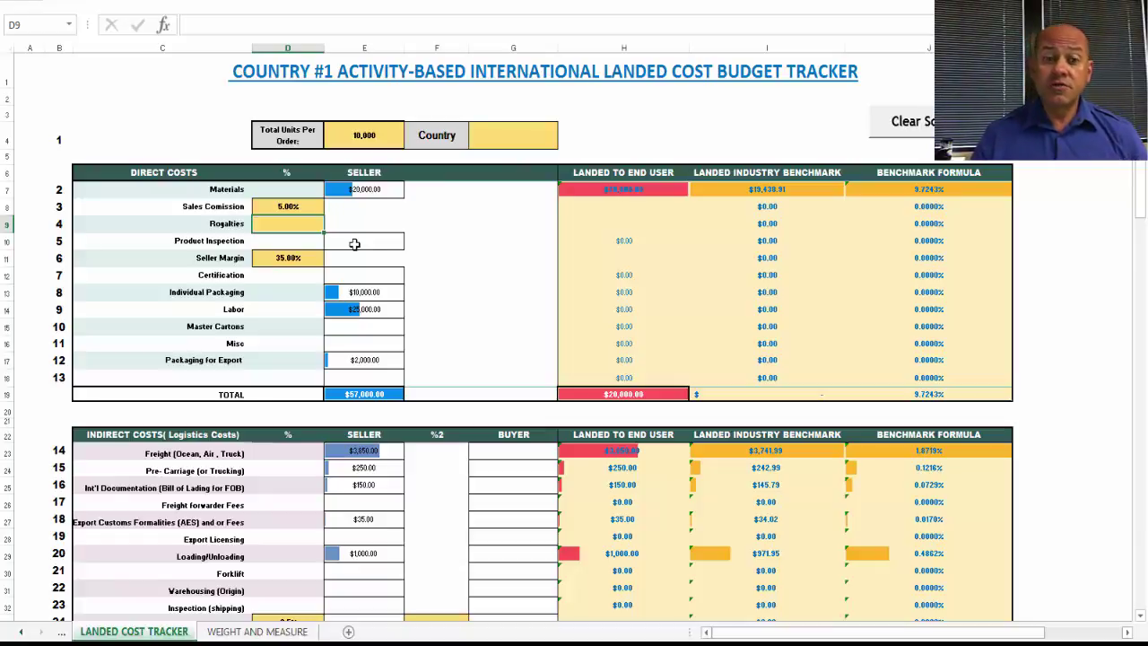
click(305, 257)
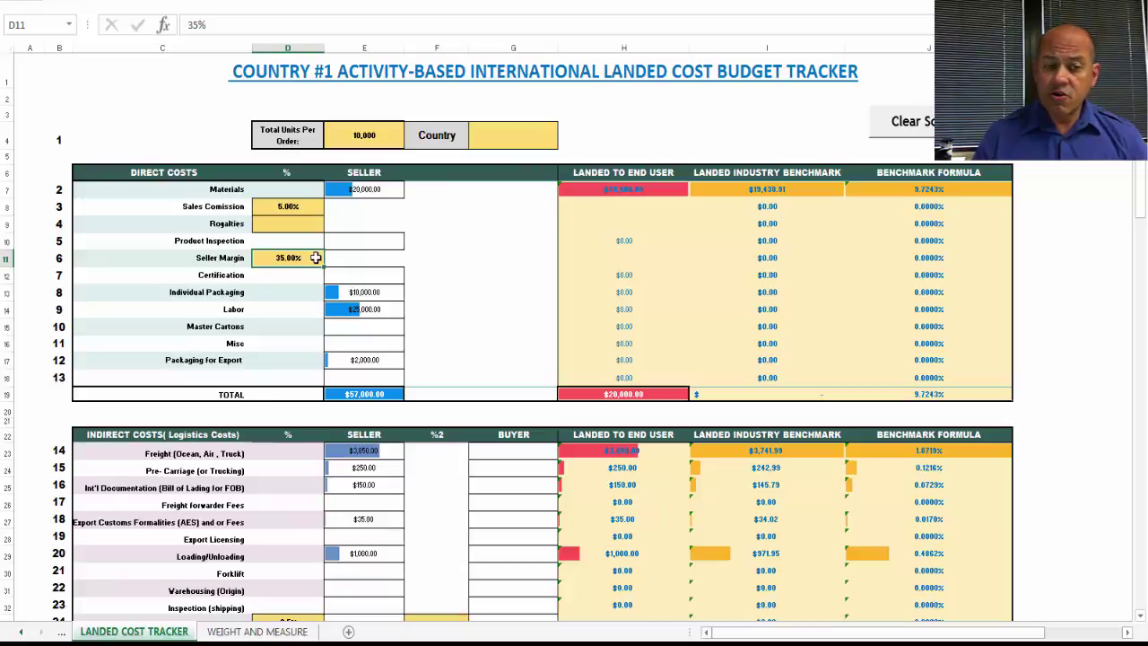
click(357, 274)
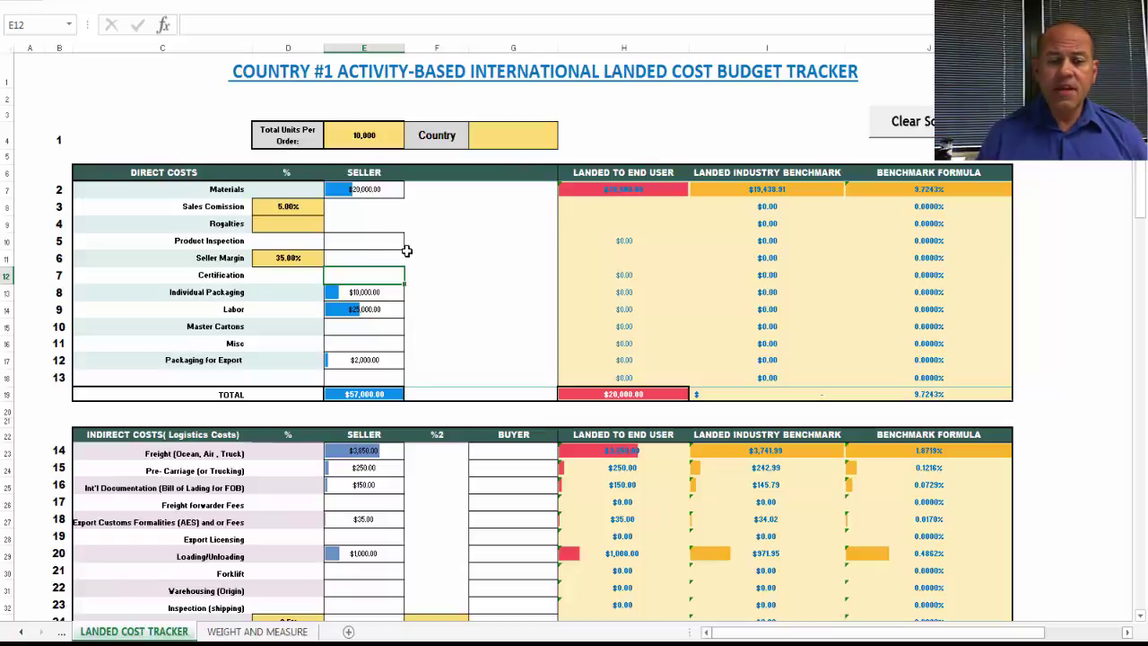
Step: Scroll to the Indirect Costs table and compare the seller's $3,850 freight with the empty buyer freight
scroll(405, 251, down, 3)
scroll(408, 251, down, 1)
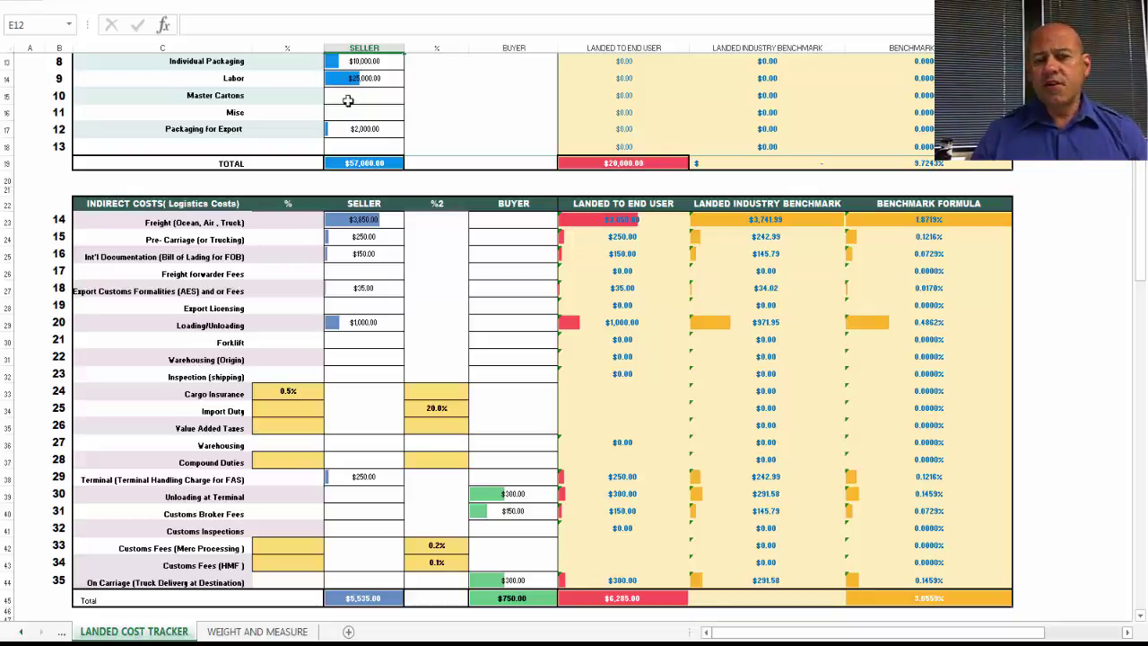
click(370, 221)
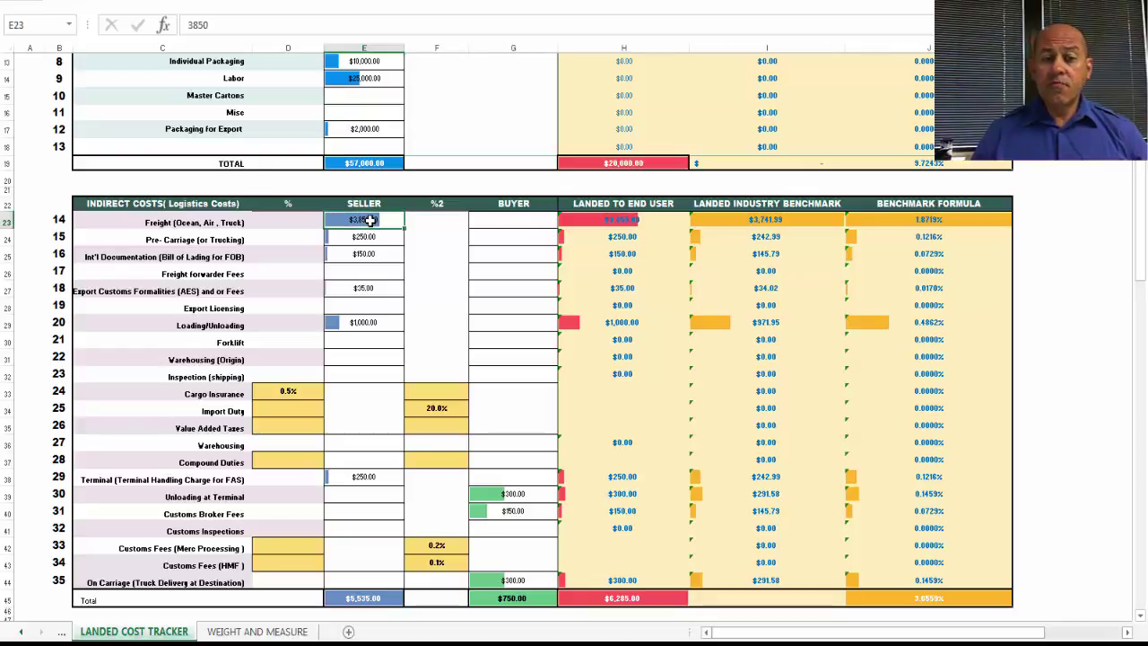
click(513, 220)
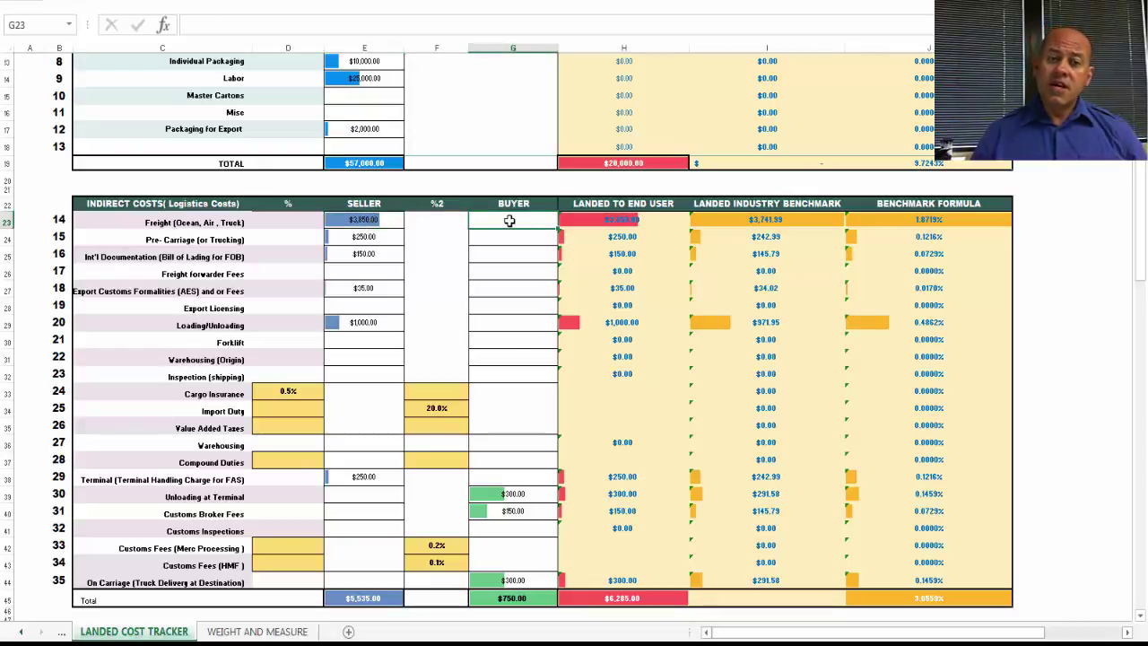
click(391, 225)
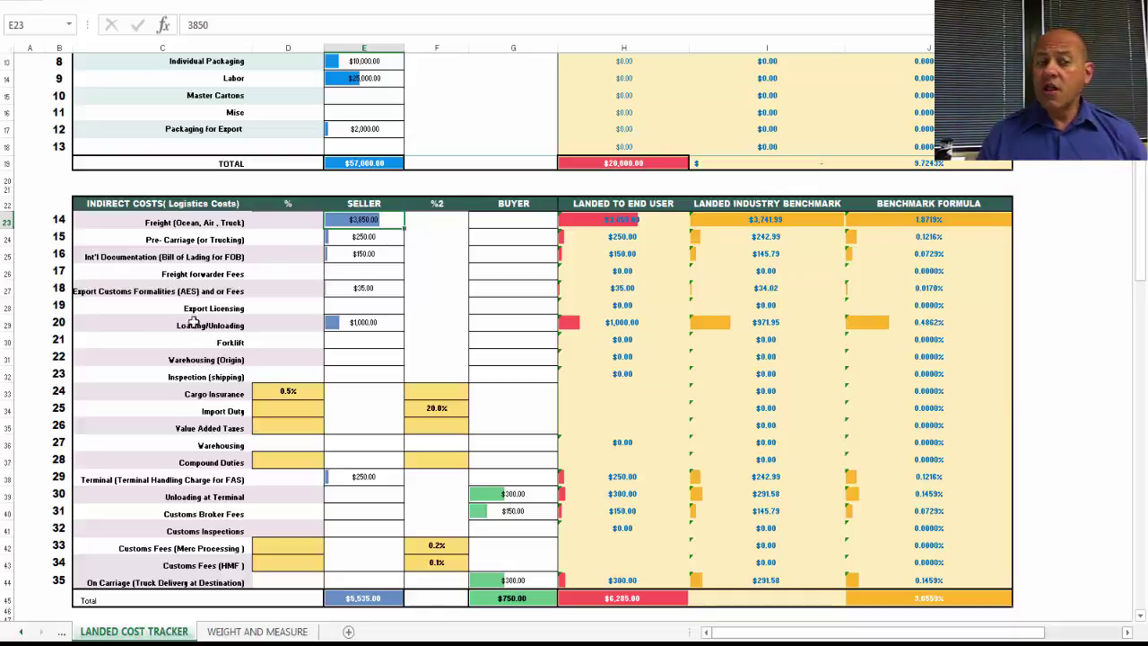
click(353, 237)
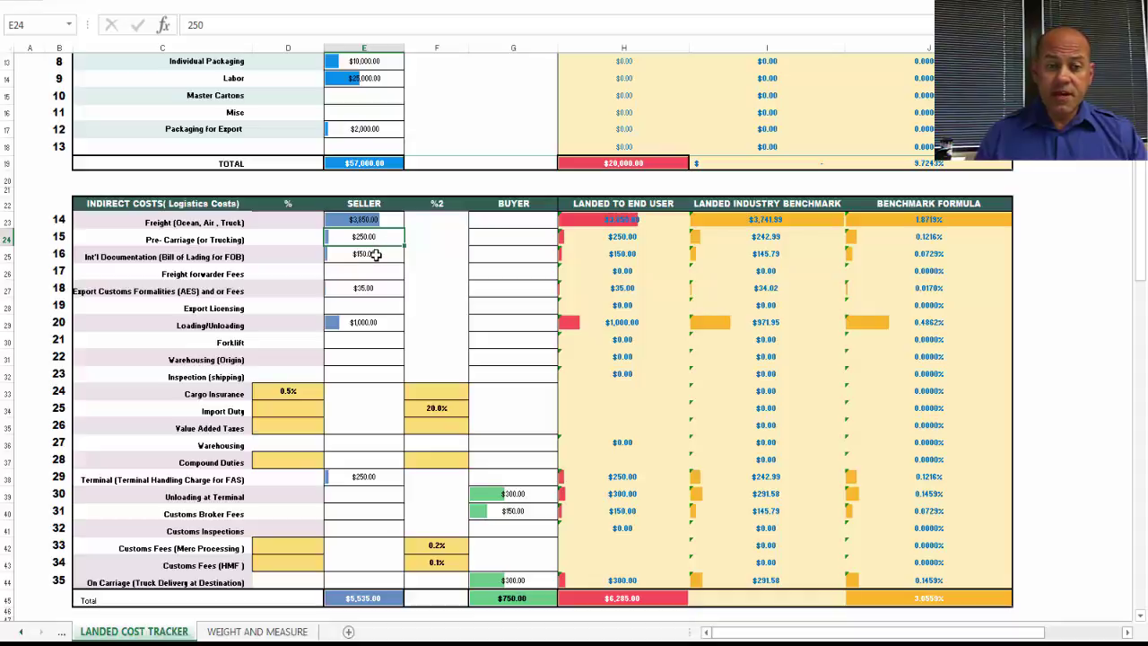
click(376, 254)
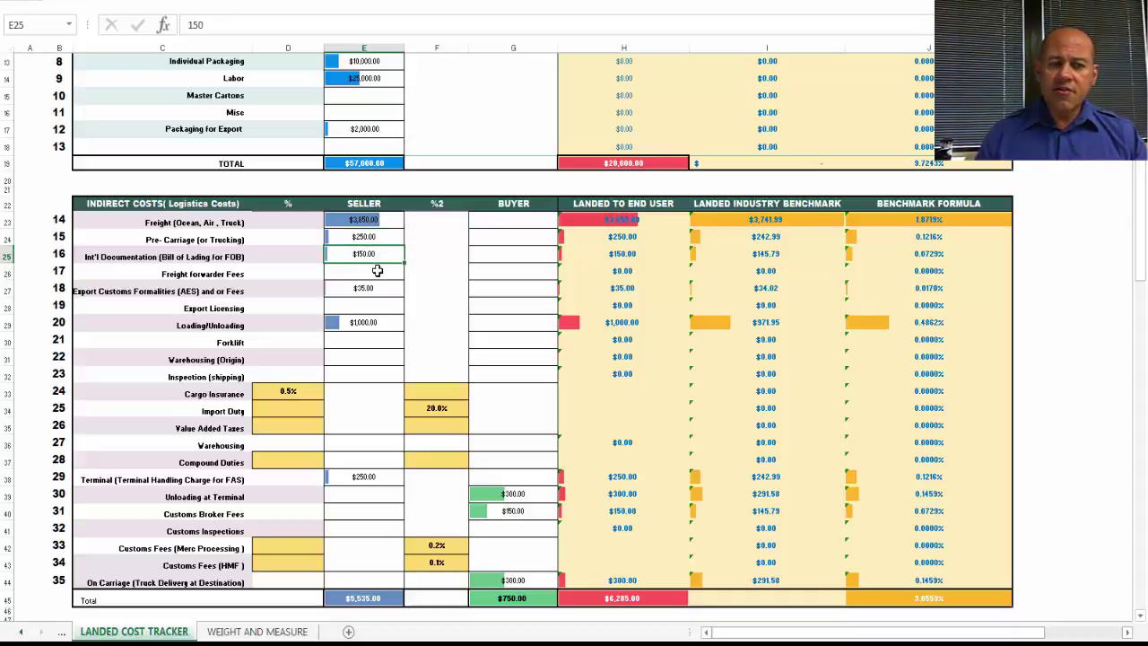
click(377, 270)
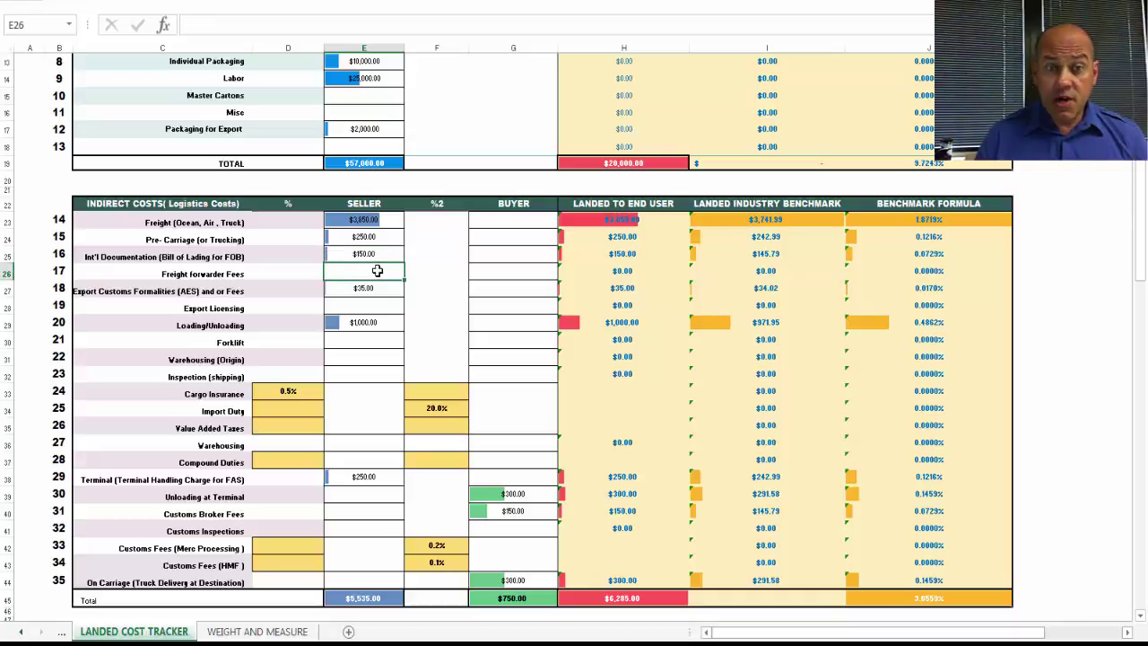
click(377, 288)
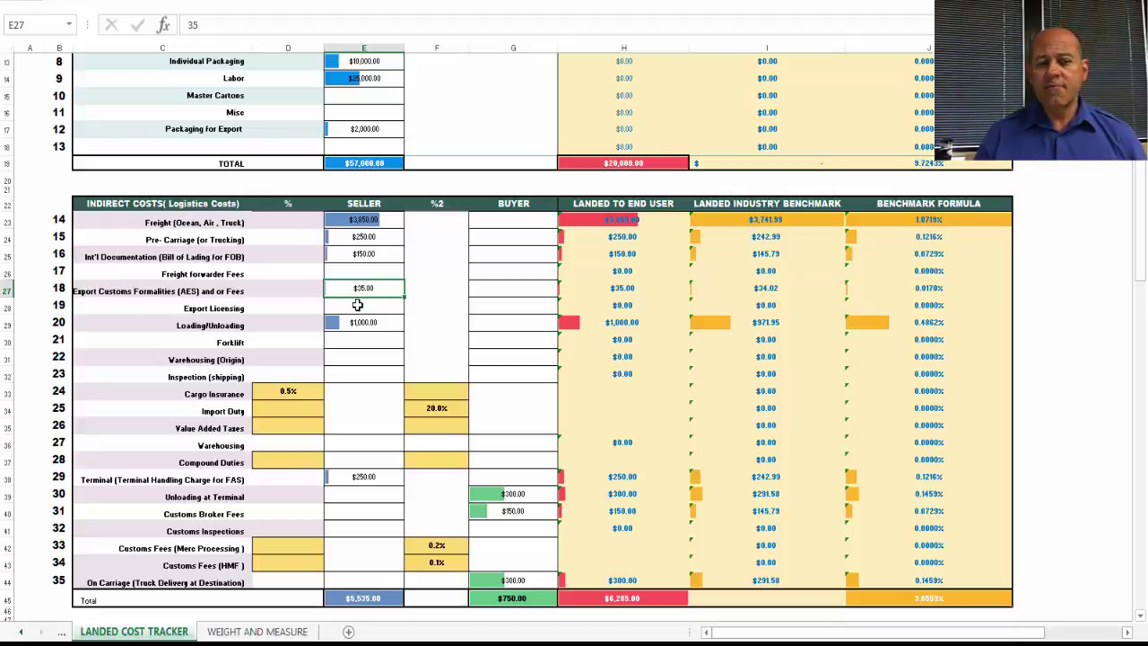
click(357, 305)
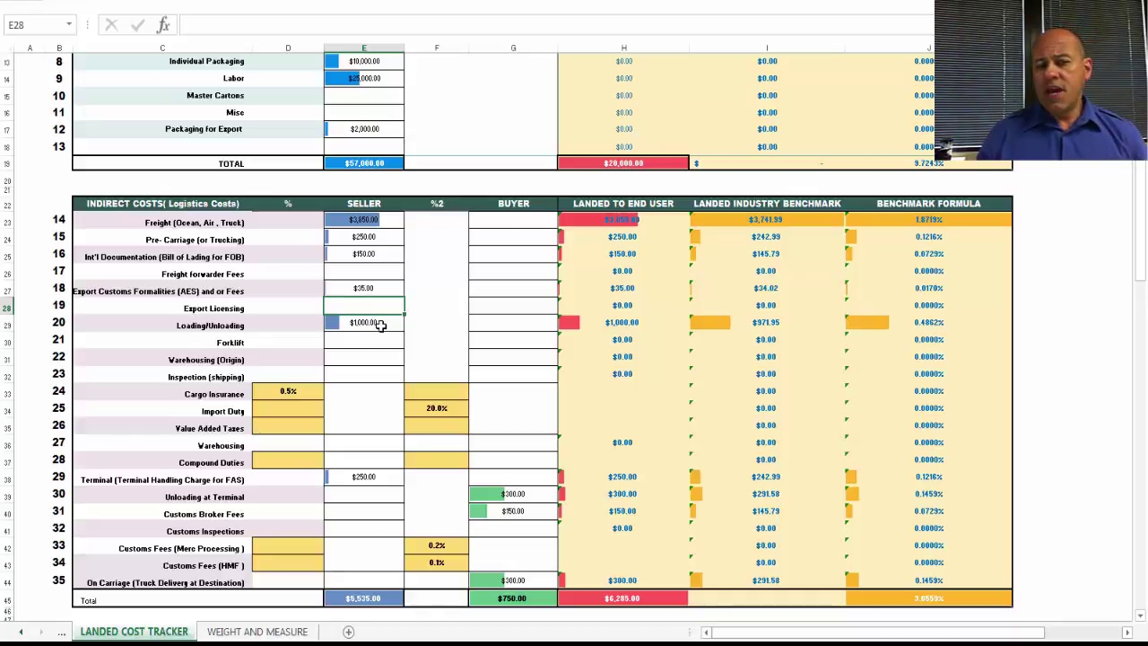
click(380, 325)
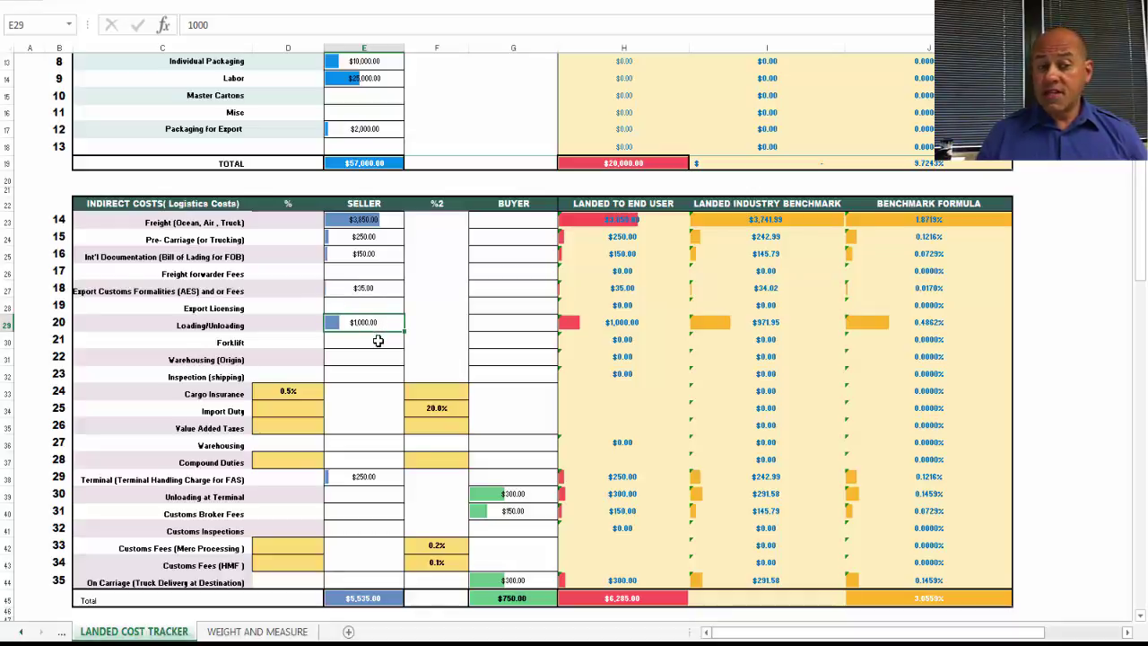
click(377, 341)
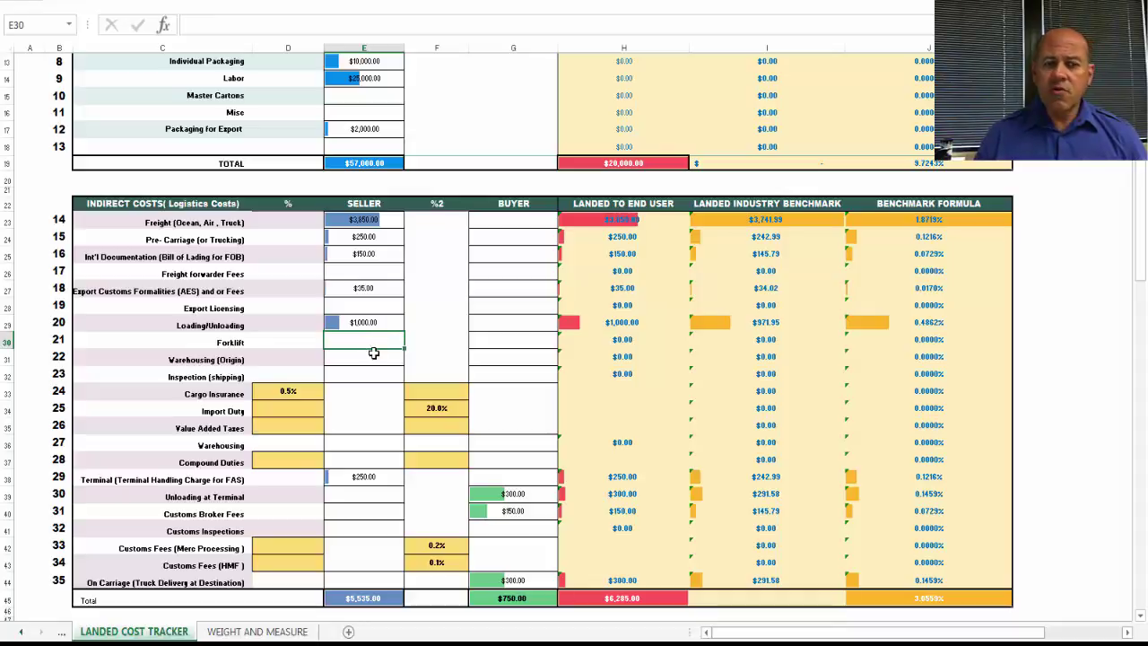
click(372, 357)
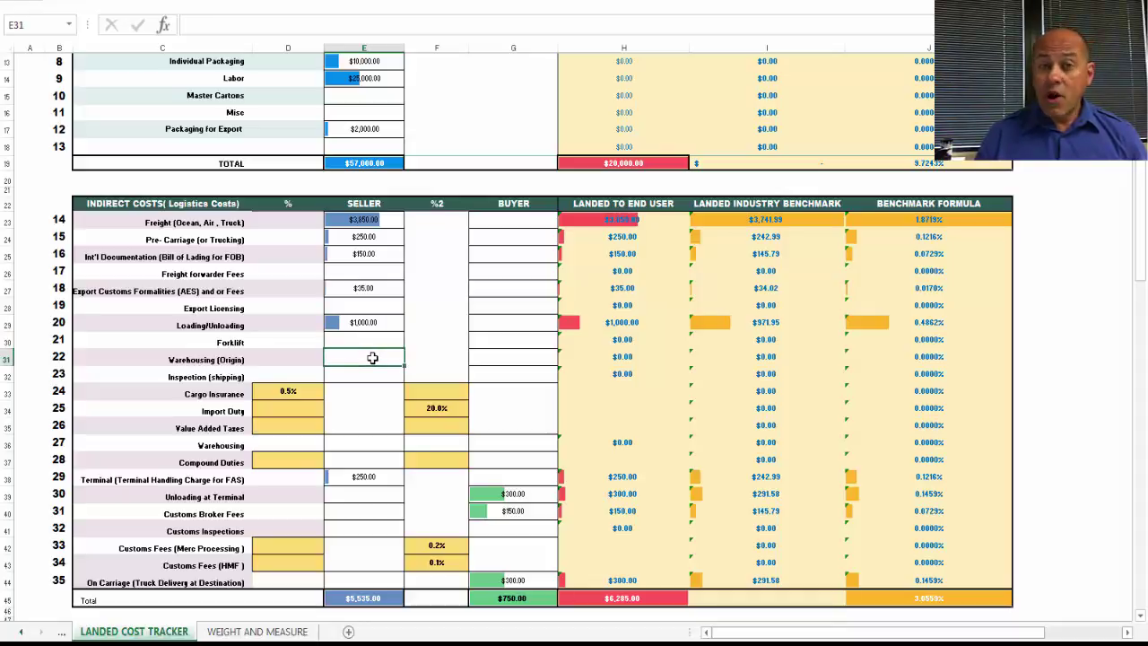
click(367, 379)
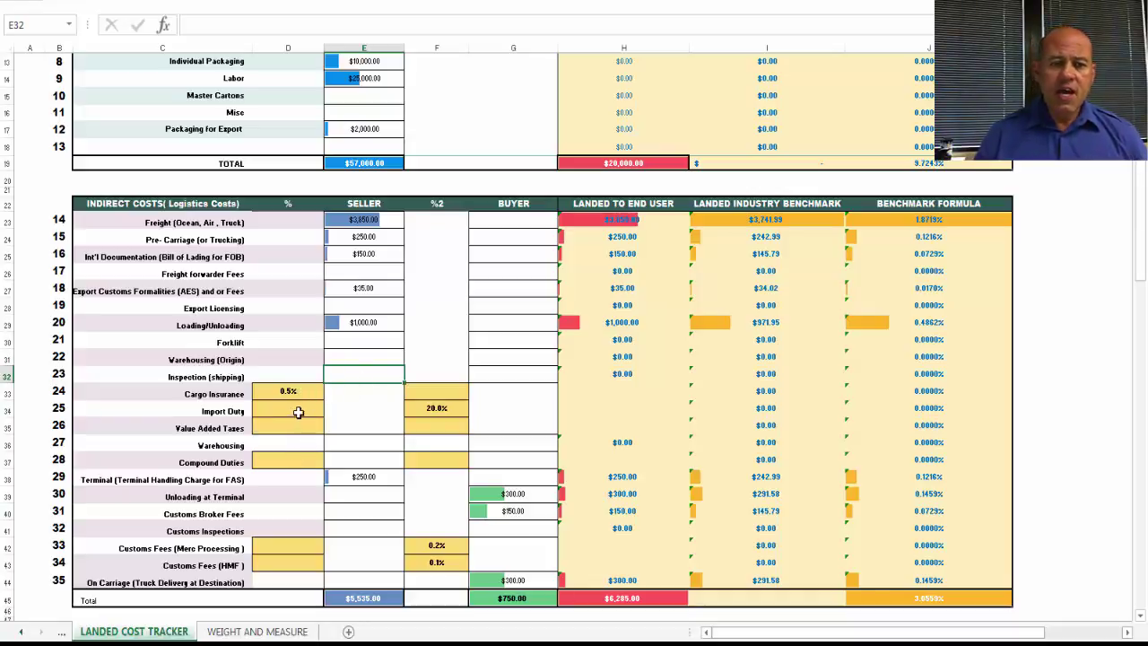
scroll(292, 395, up, 3)
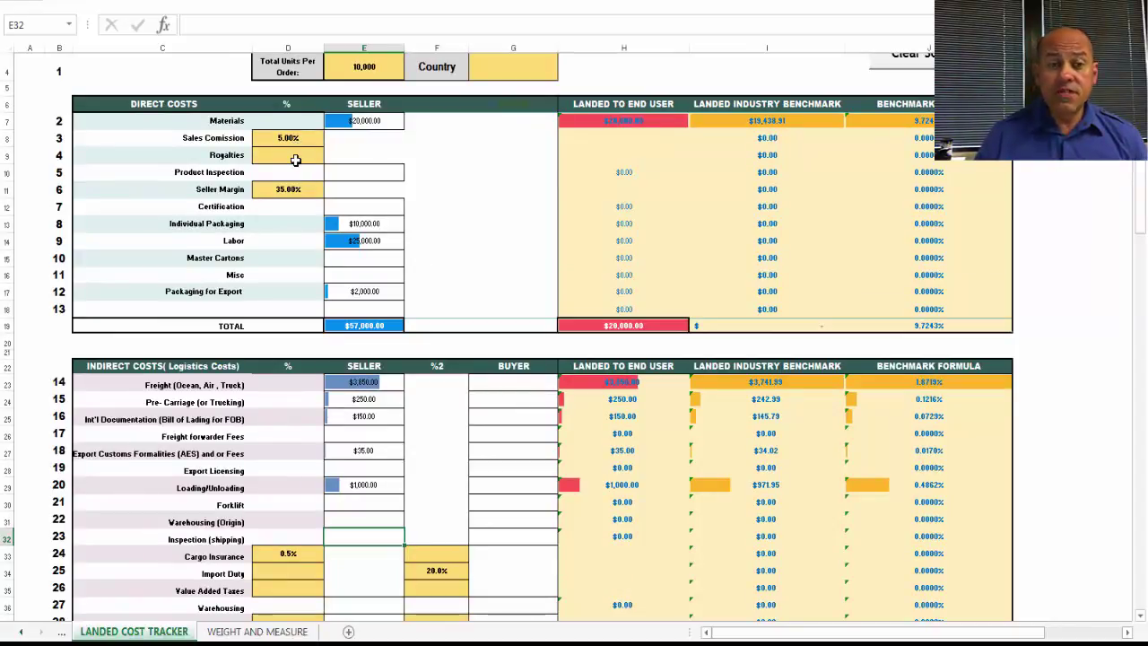
scroll(295, 158, down, 3)
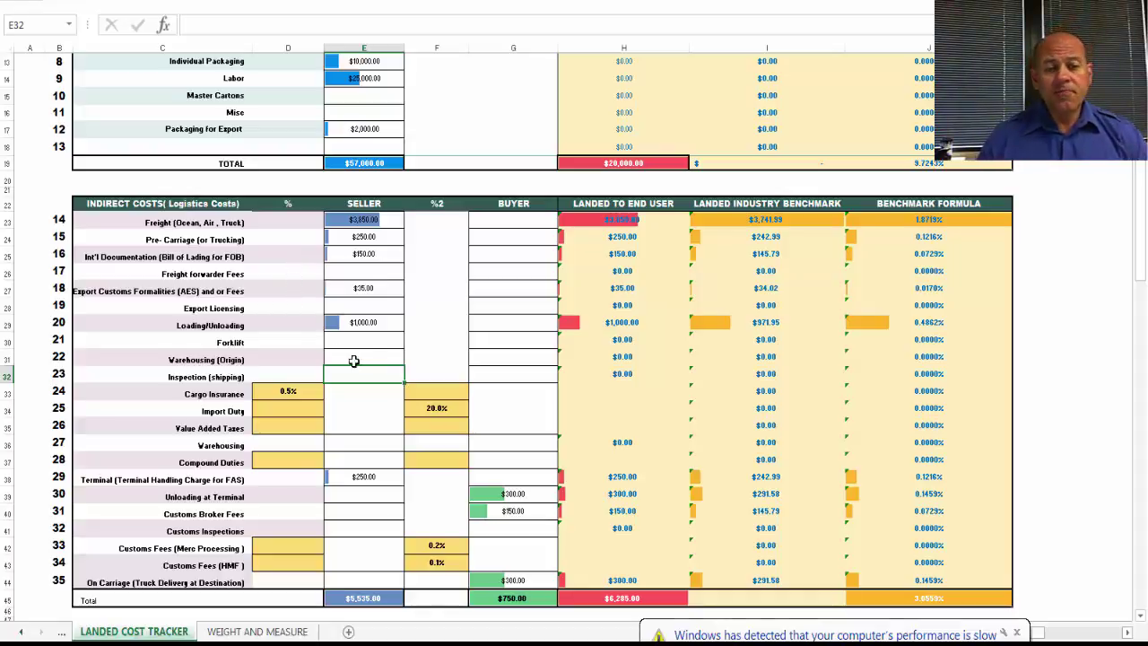
click(296, 389)
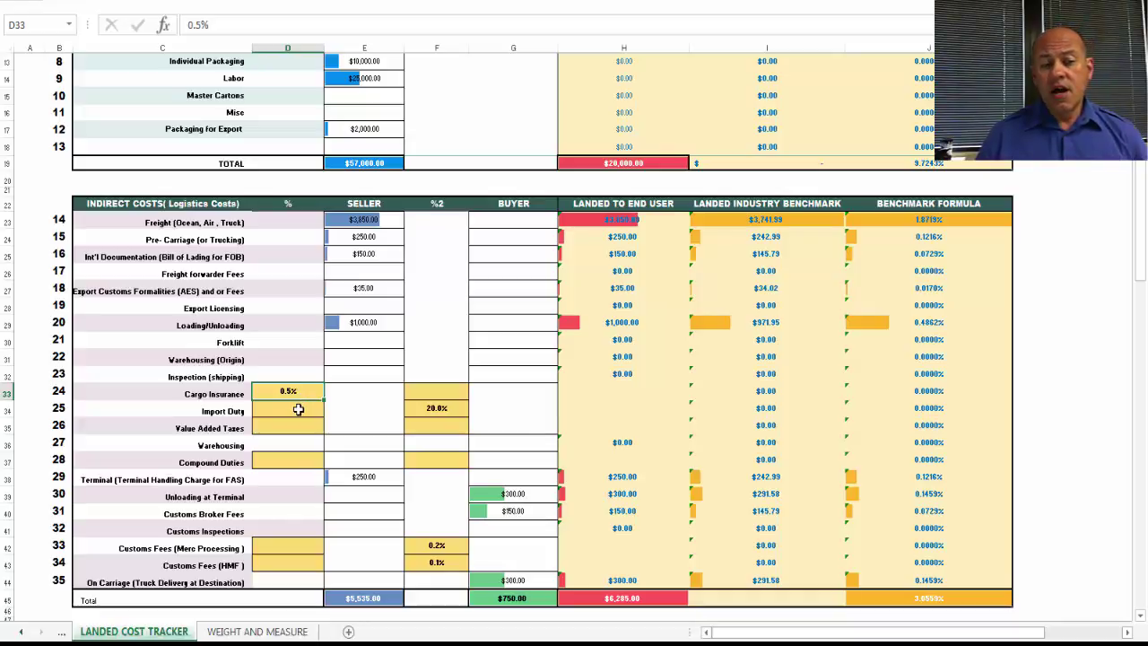
click(457, 409)
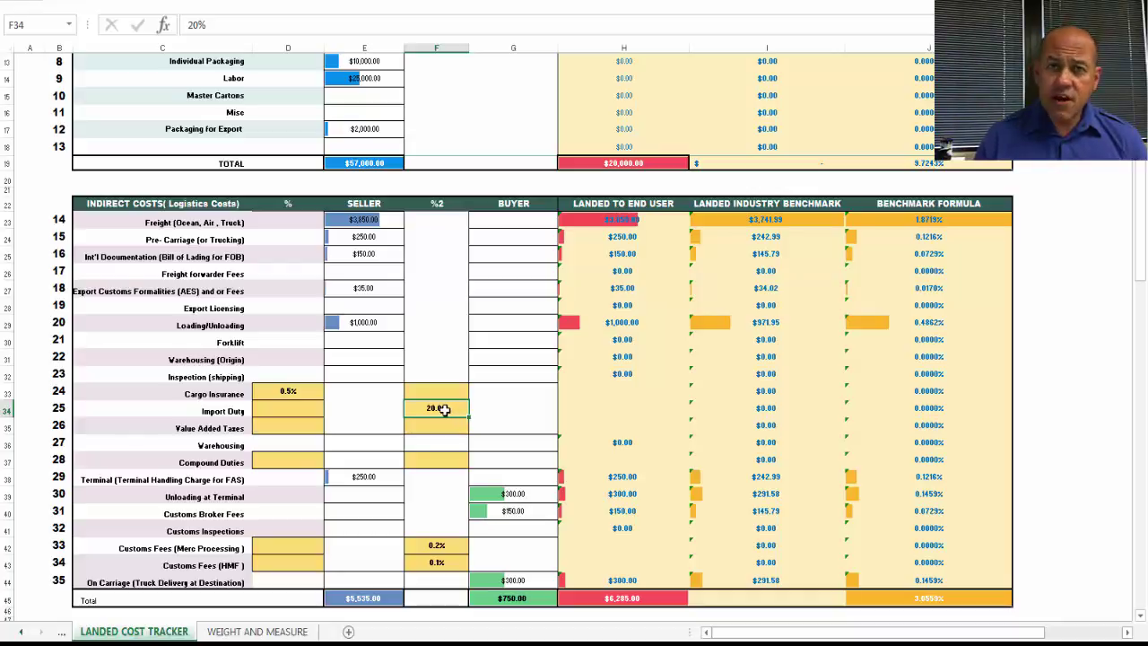
click(294, 429)
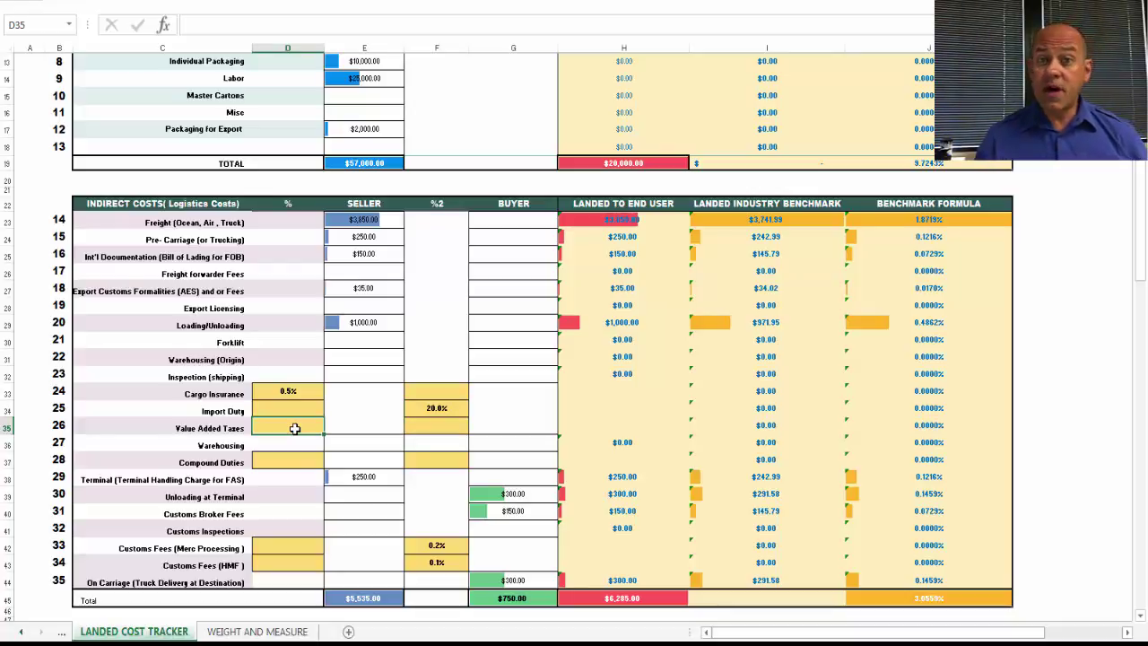
click(354, 442)
click(439, 446)
click(394, 443)
click(484, 443)
click(275, 460)
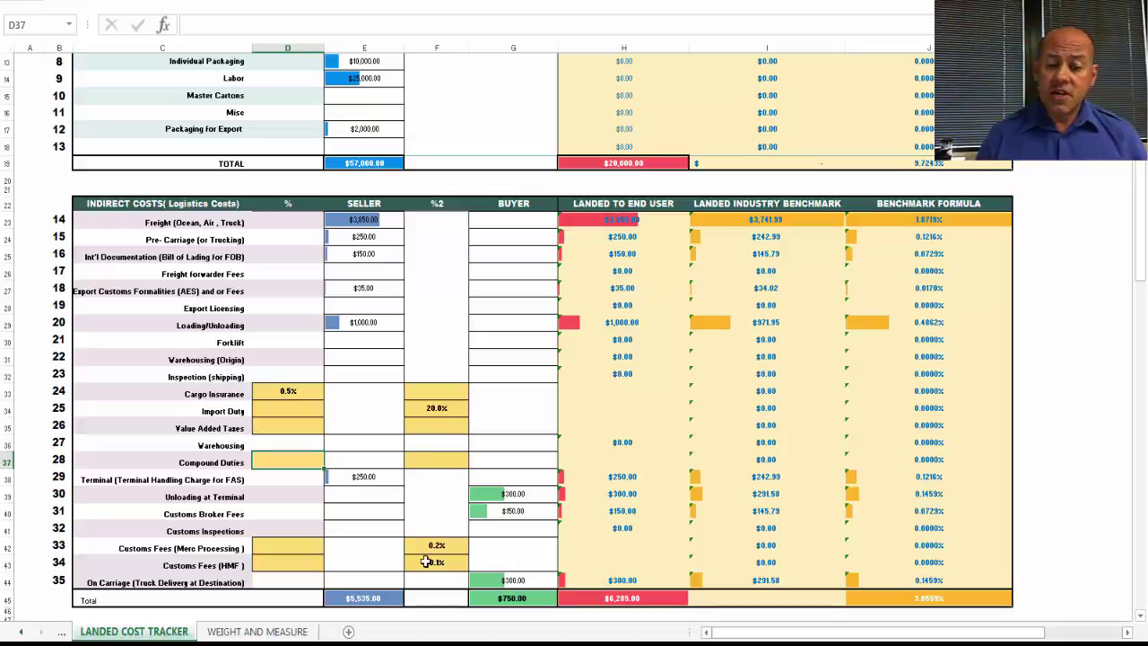
click(427, 546)
click(433, 563)
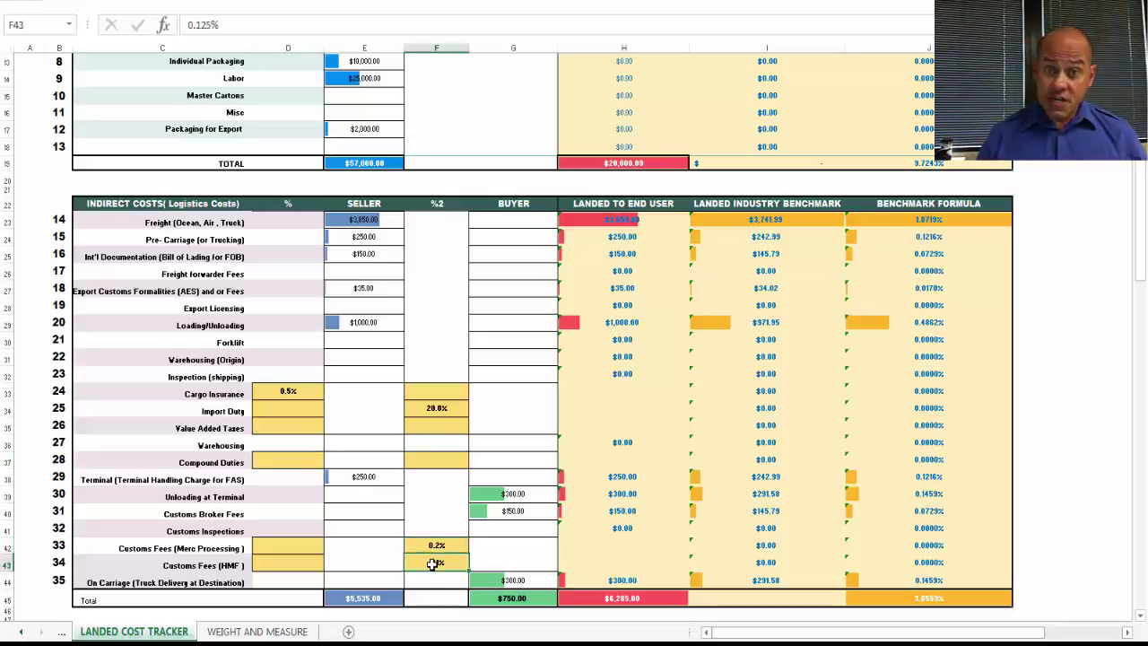
scroll(434, 563, down, 3)
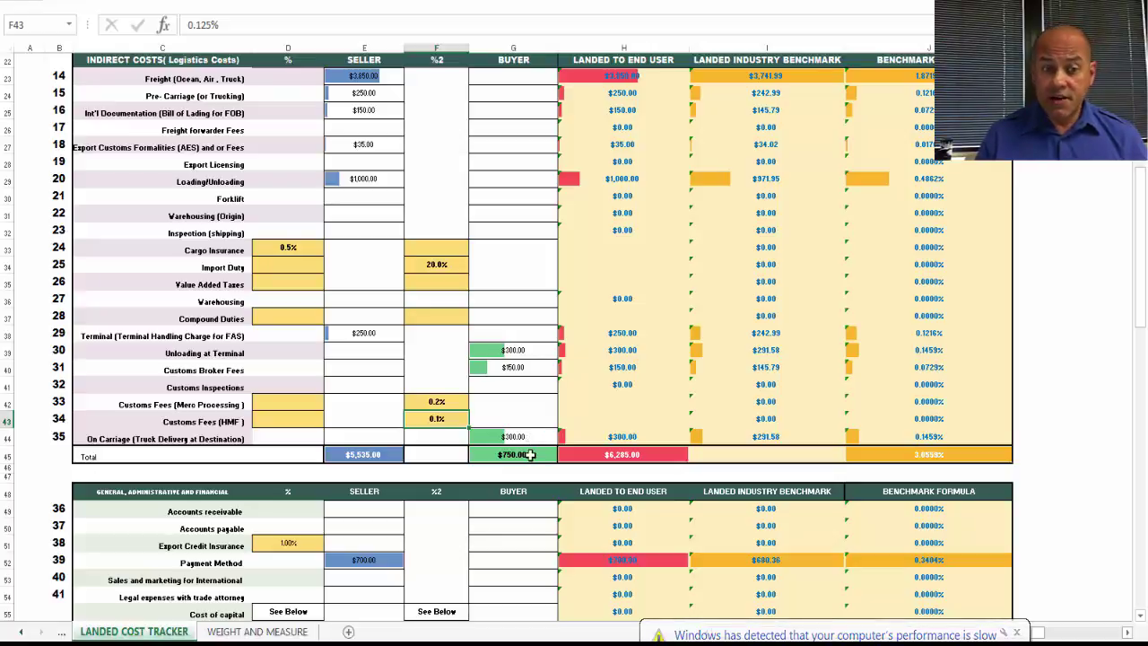
scroll(267, 380, down, 3)
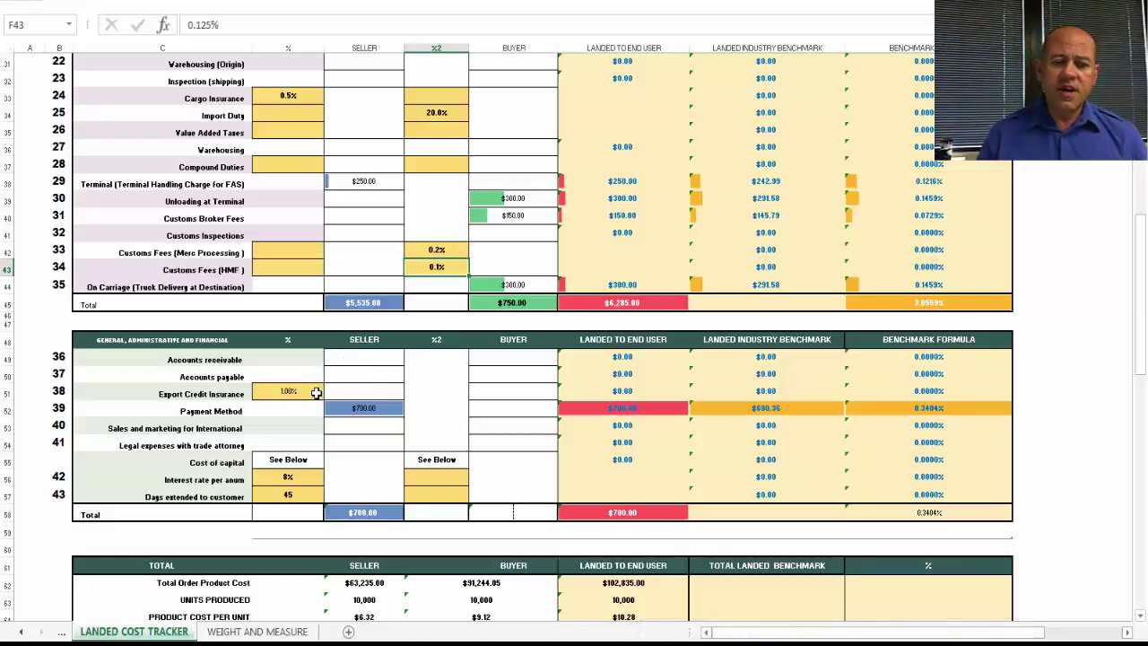
click(309, 393)
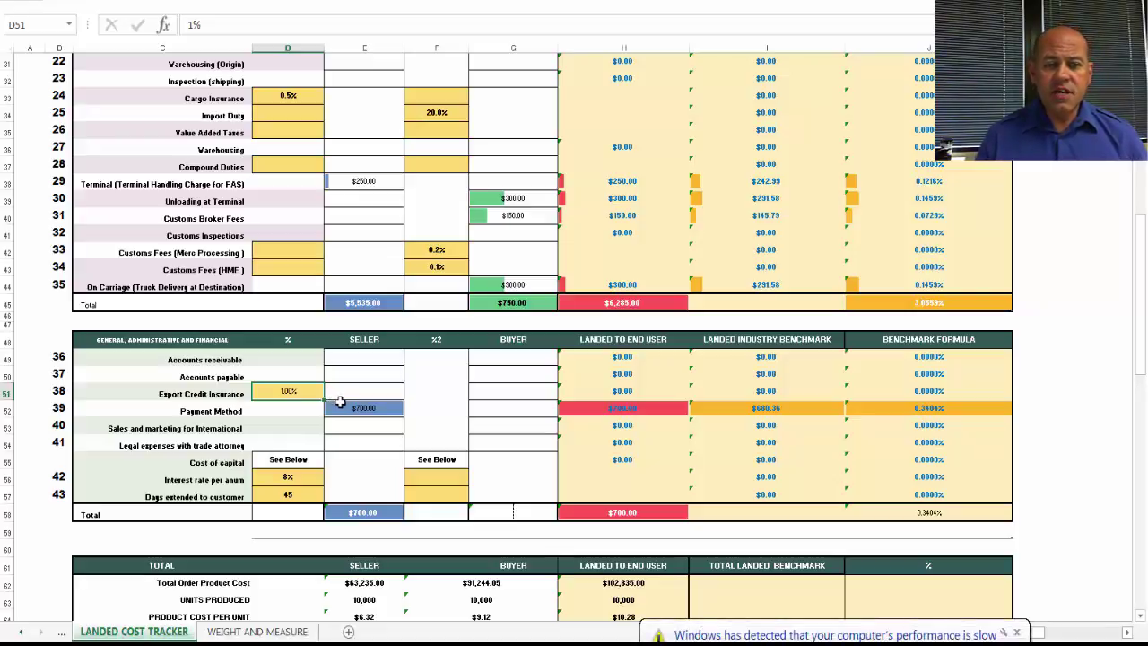
click(346, 356)
click(358, 377)
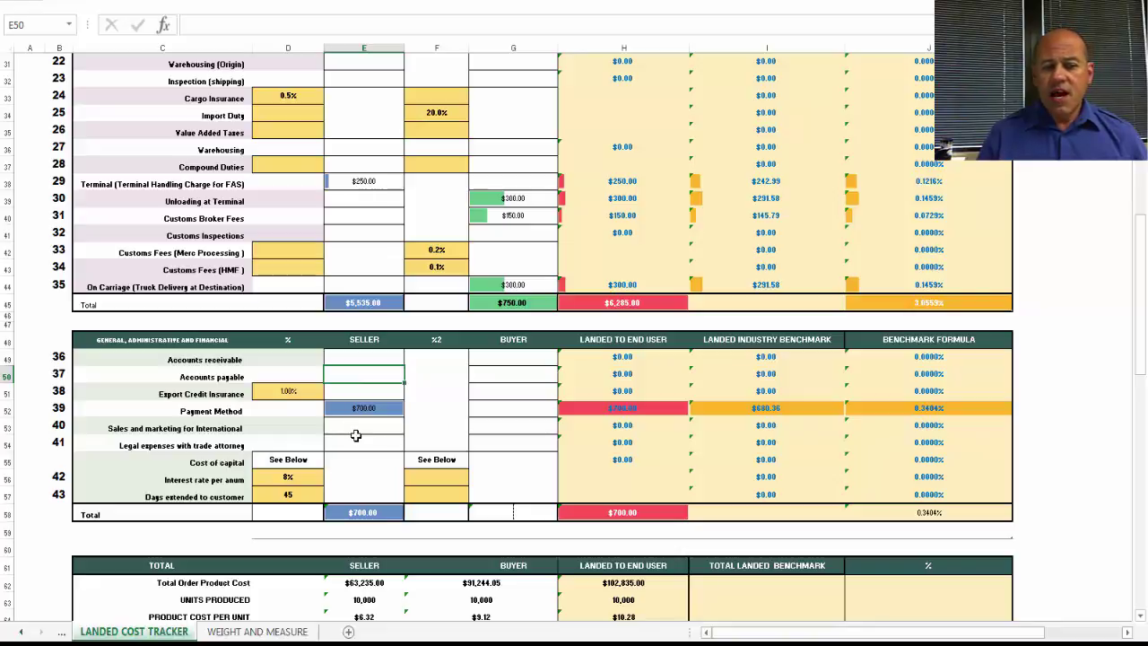
click(358, 411)
click(354, 427)
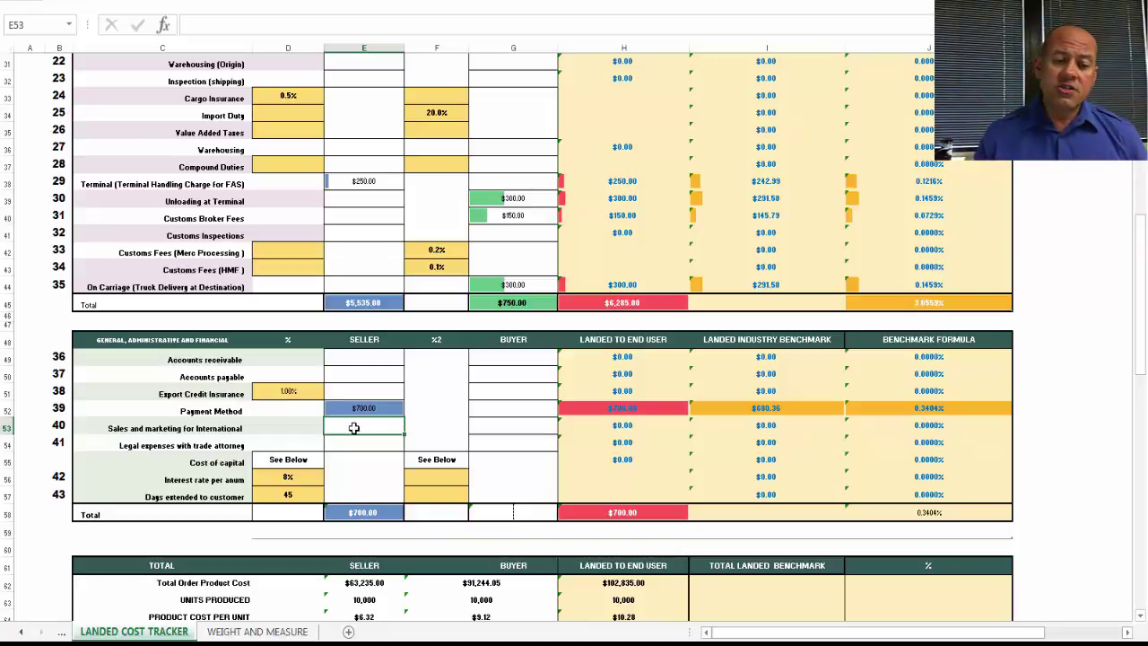
click(356, 446)
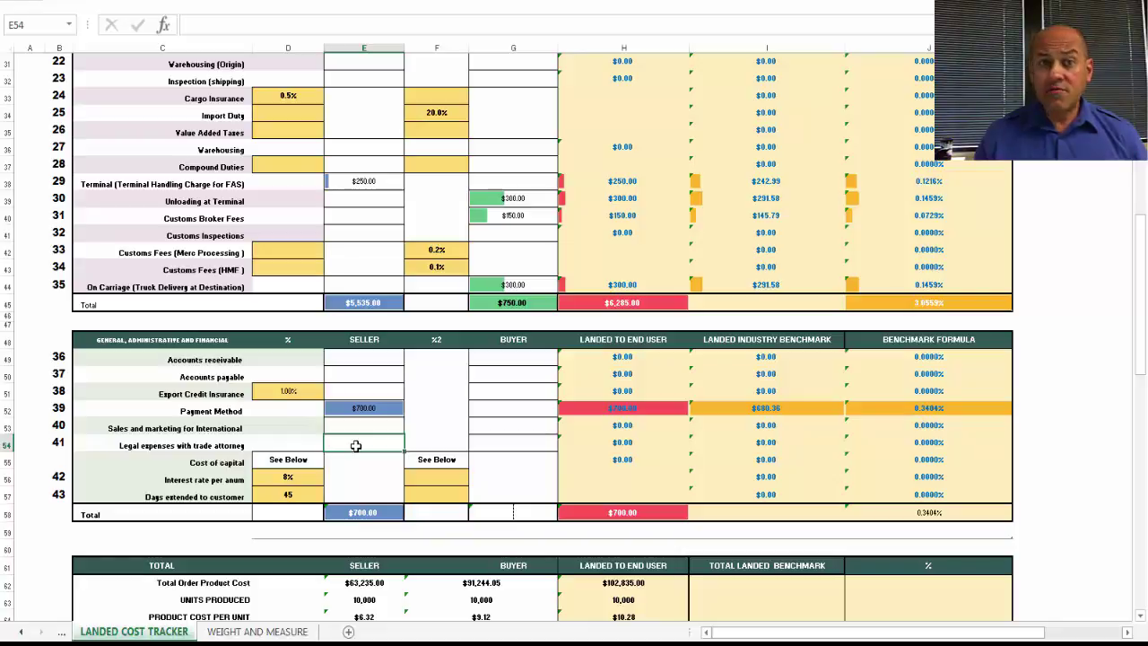
click(307, 462)
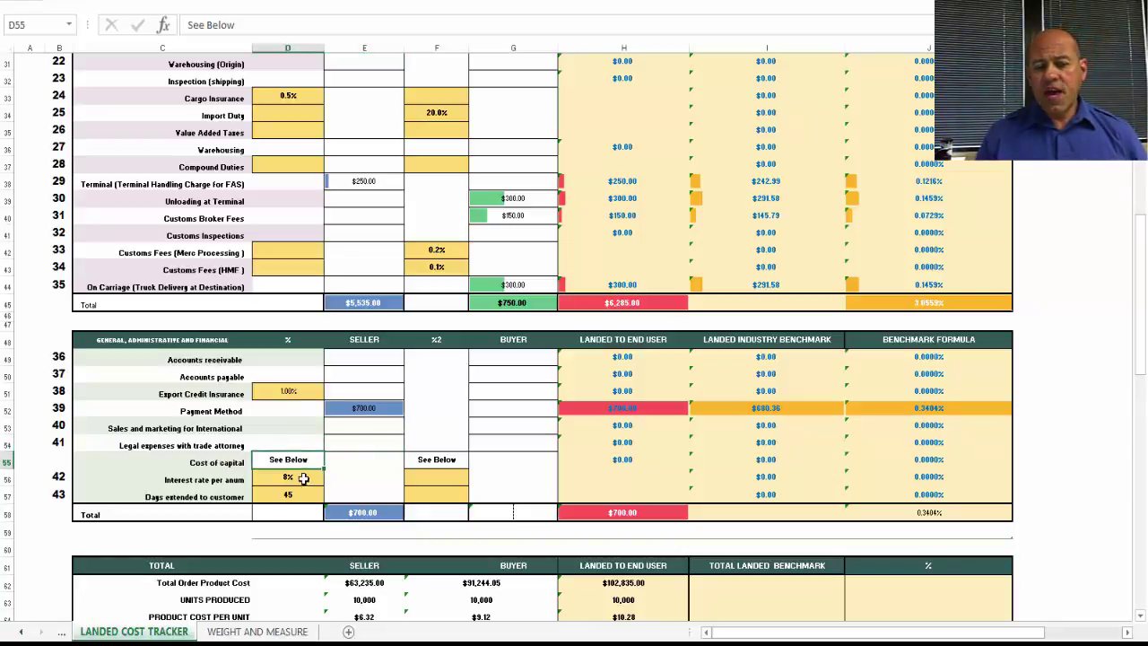
click(303, 479)
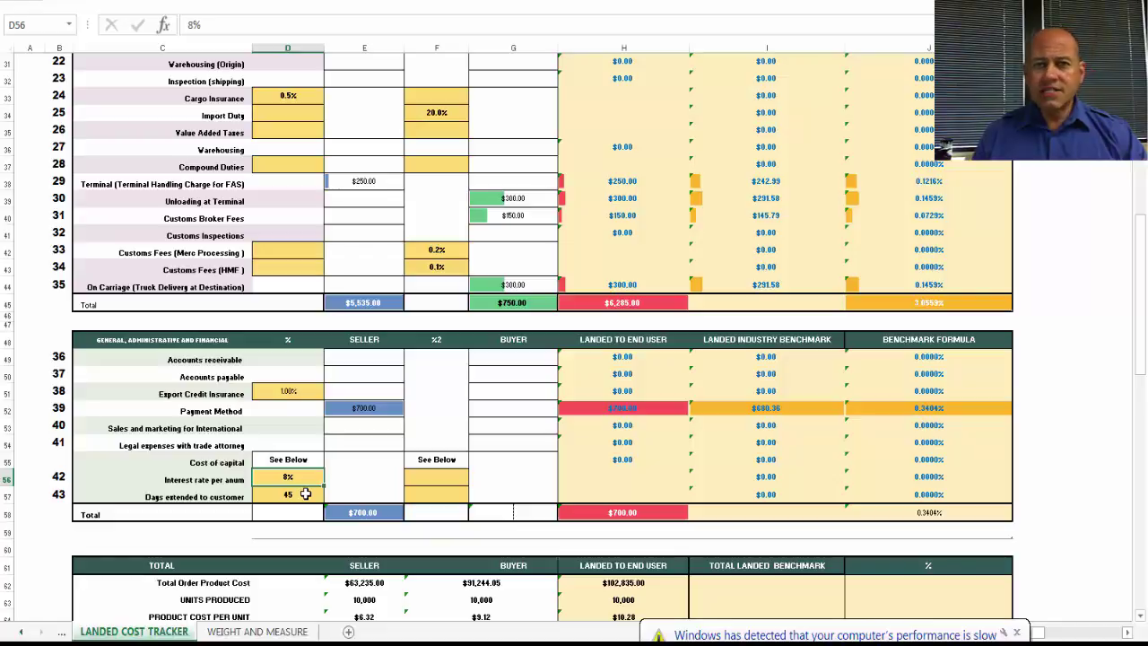
click(305, 493)
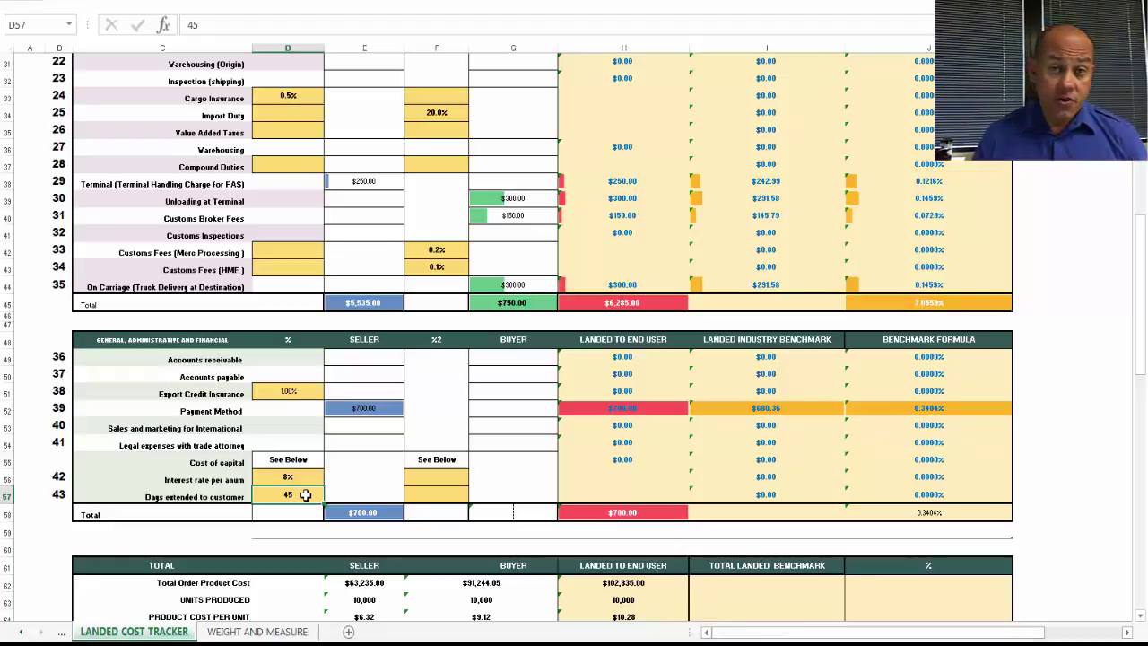
scroll(305, 494, down, 1)
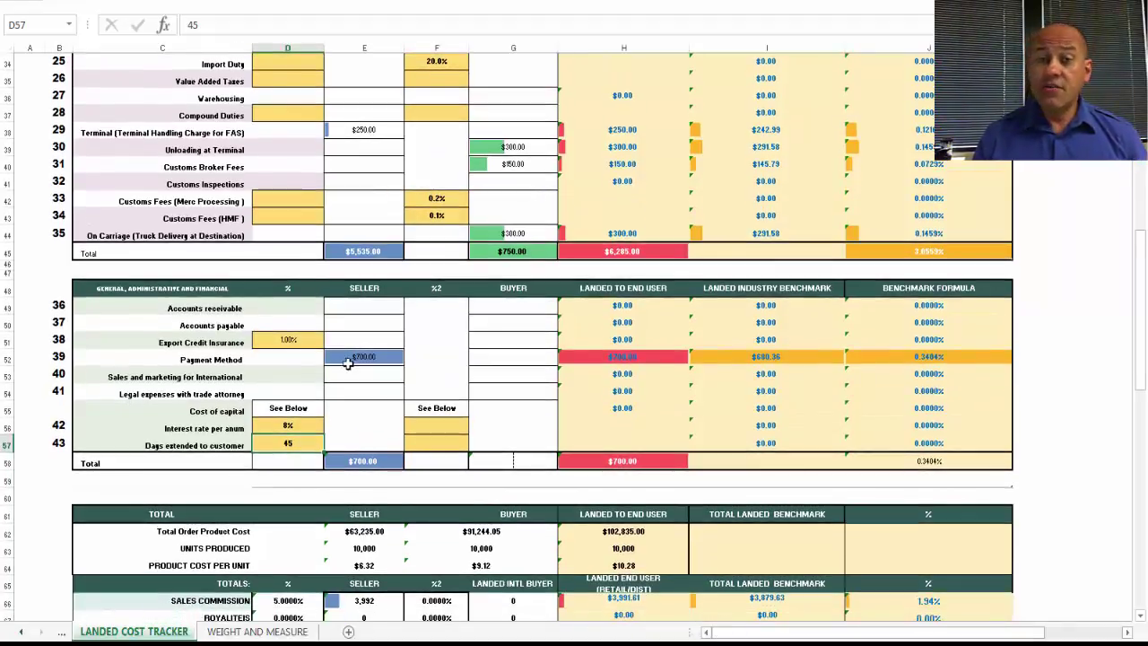
scroll(348, 364, down, 1)
scroll(348, 364, down, 4)
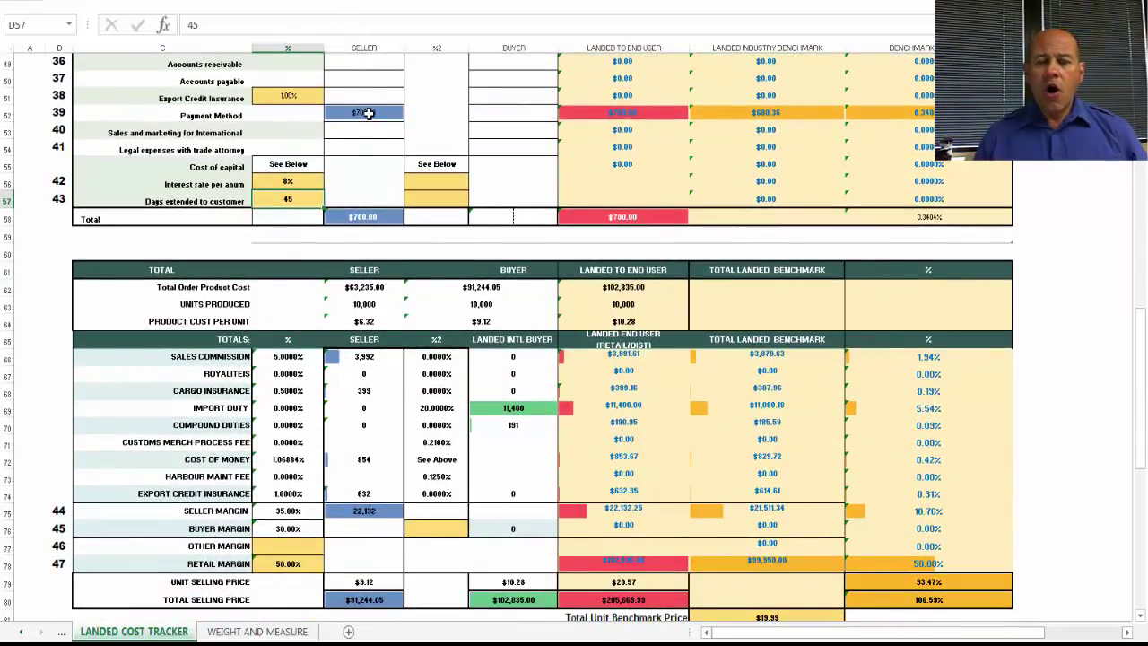
scroll(367, 112, up, 3)
scroll(368, 112, up, 3)
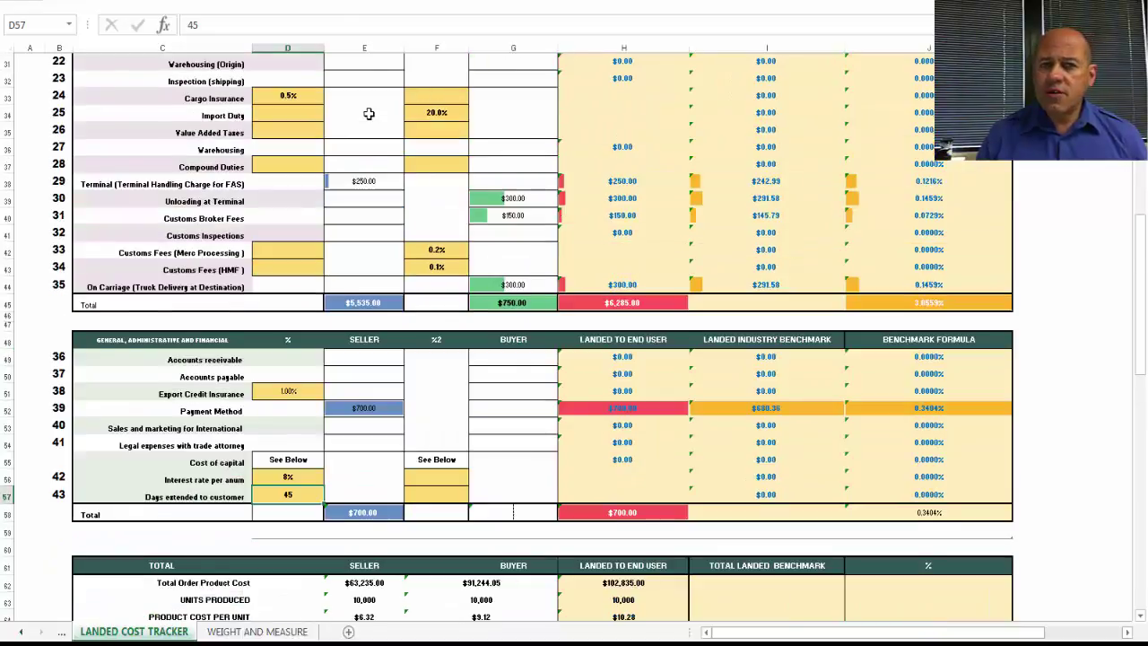
scroll(368, 112, up, 3)
scroll(368, 112, up, 3)
scroll(368, 112, up, 2)
scroll(368, 113, up, 2)
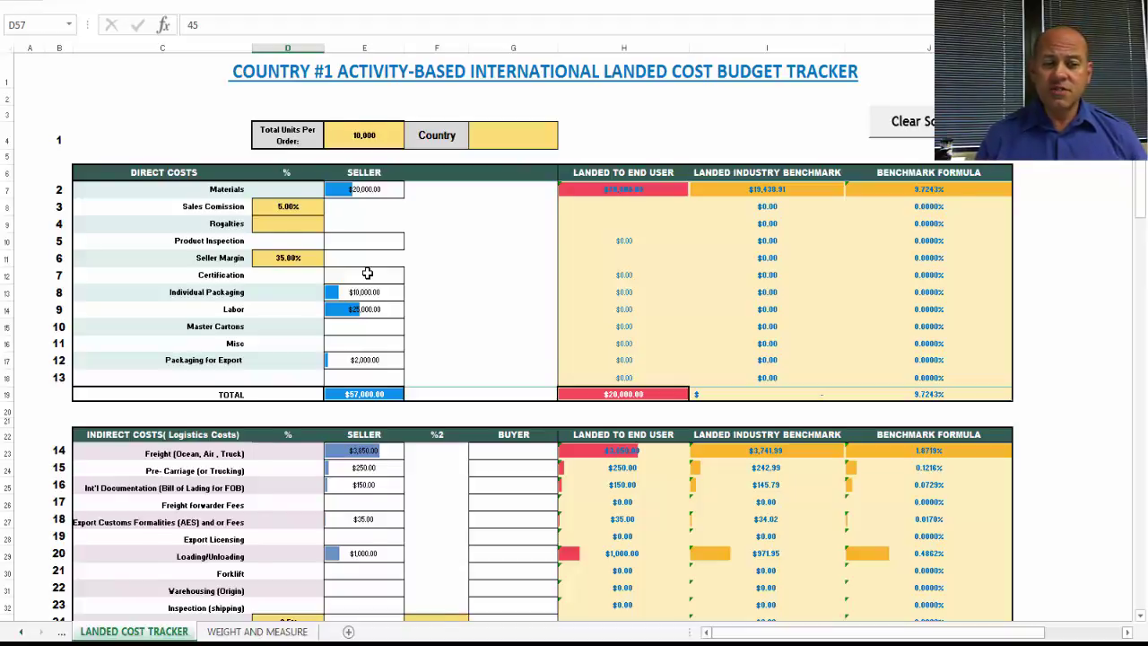
scroll(366, 272, down, 1)
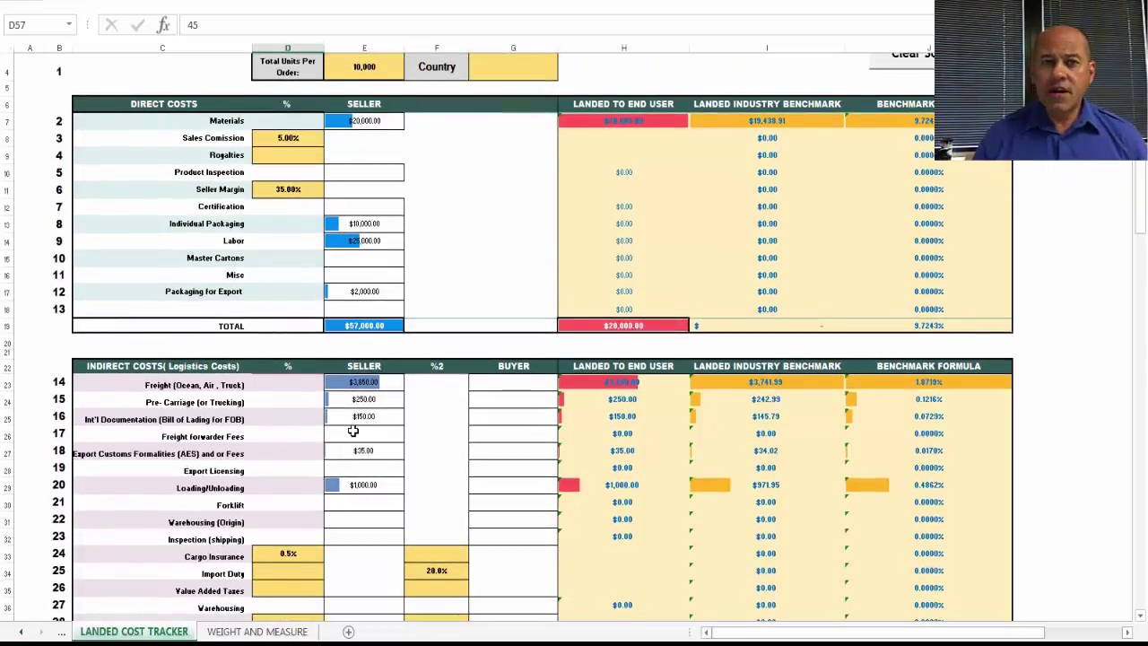
scroll(353, 431, down, 3)
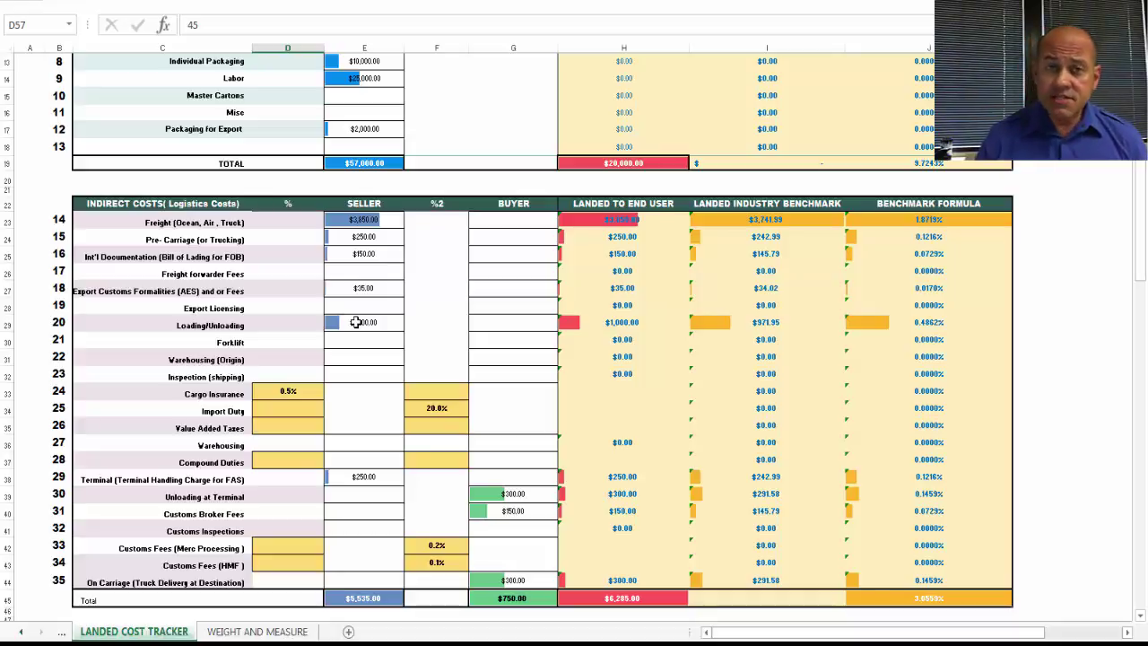
scroll(356, 322, down, 6)
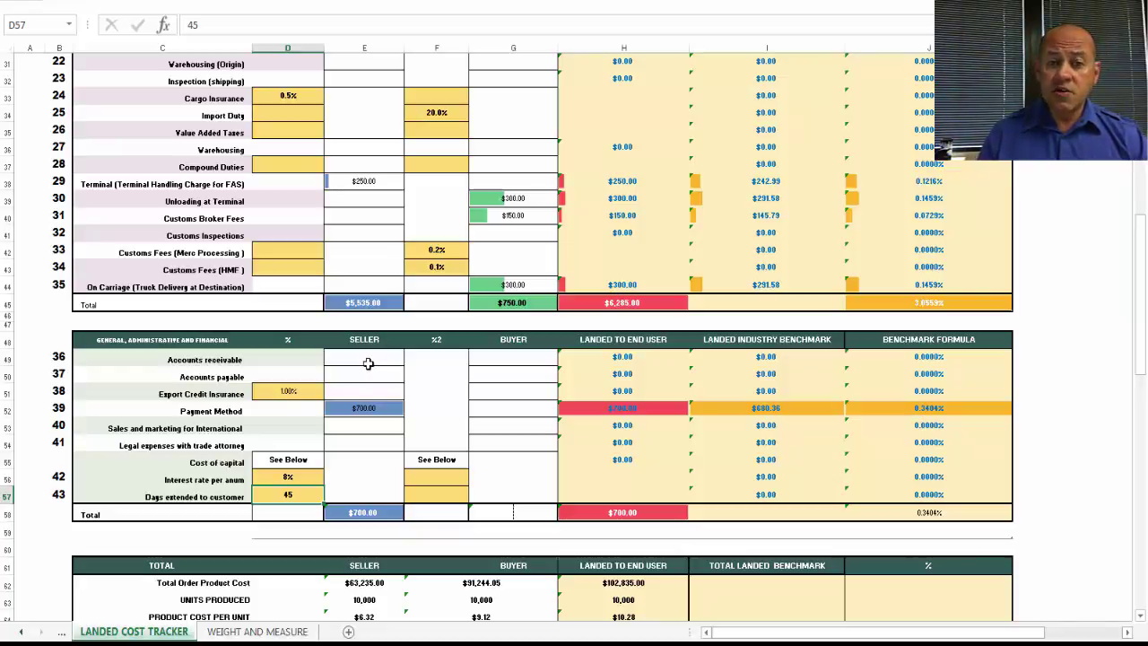
scroll(368, 363, down, 5)
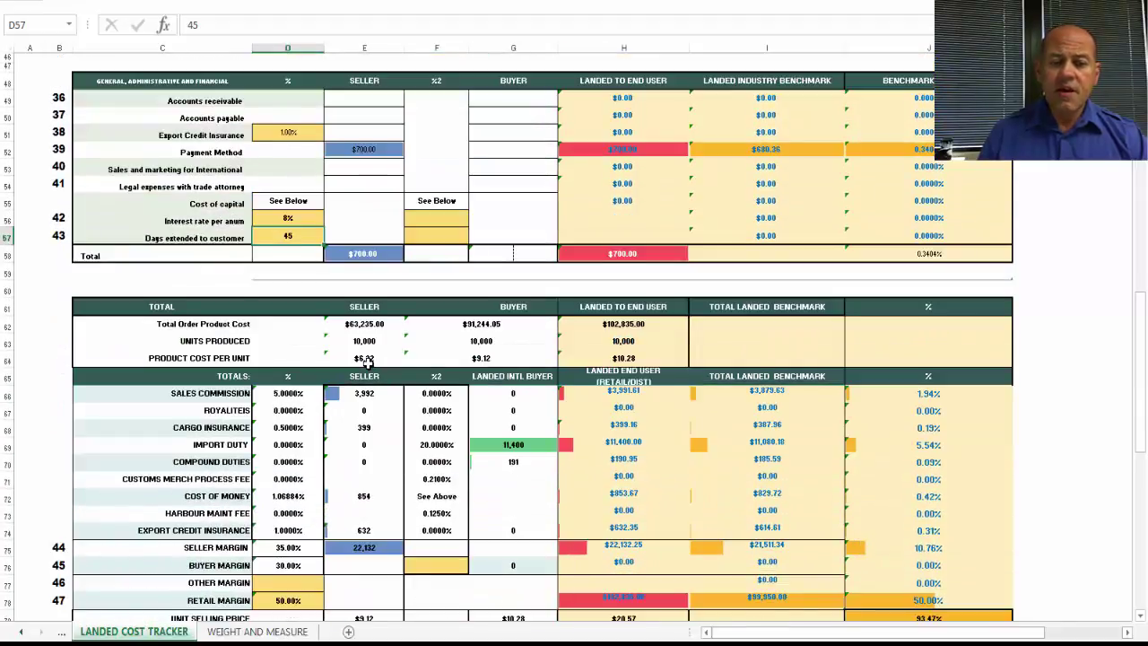
scroll(367, 360, down, 2)
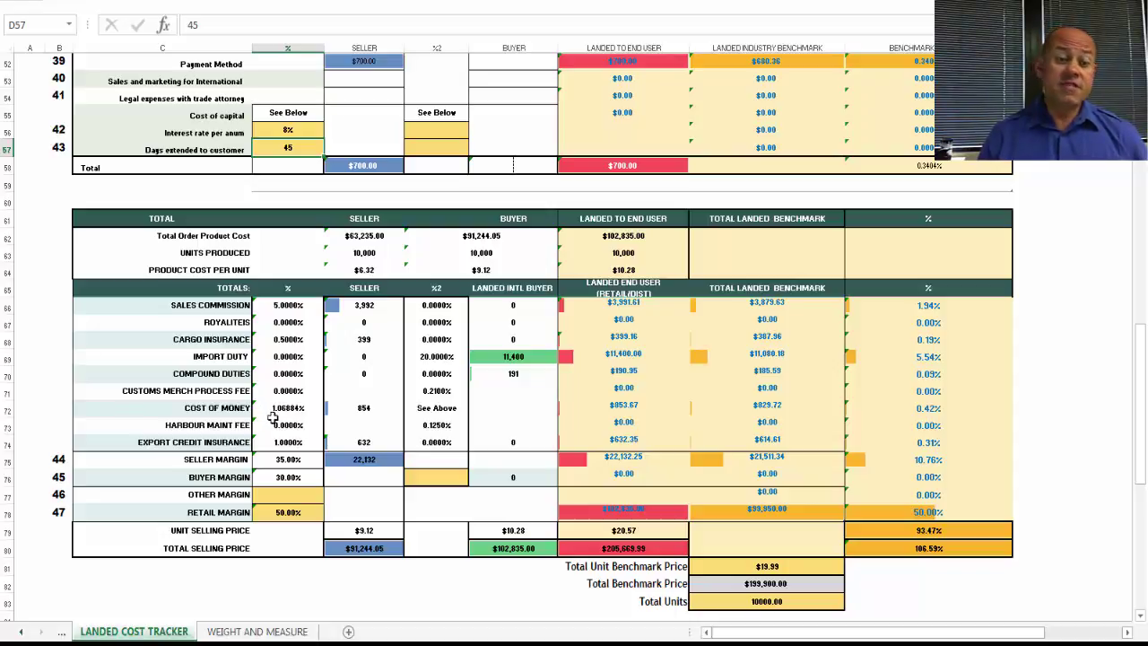
click(390, 532)
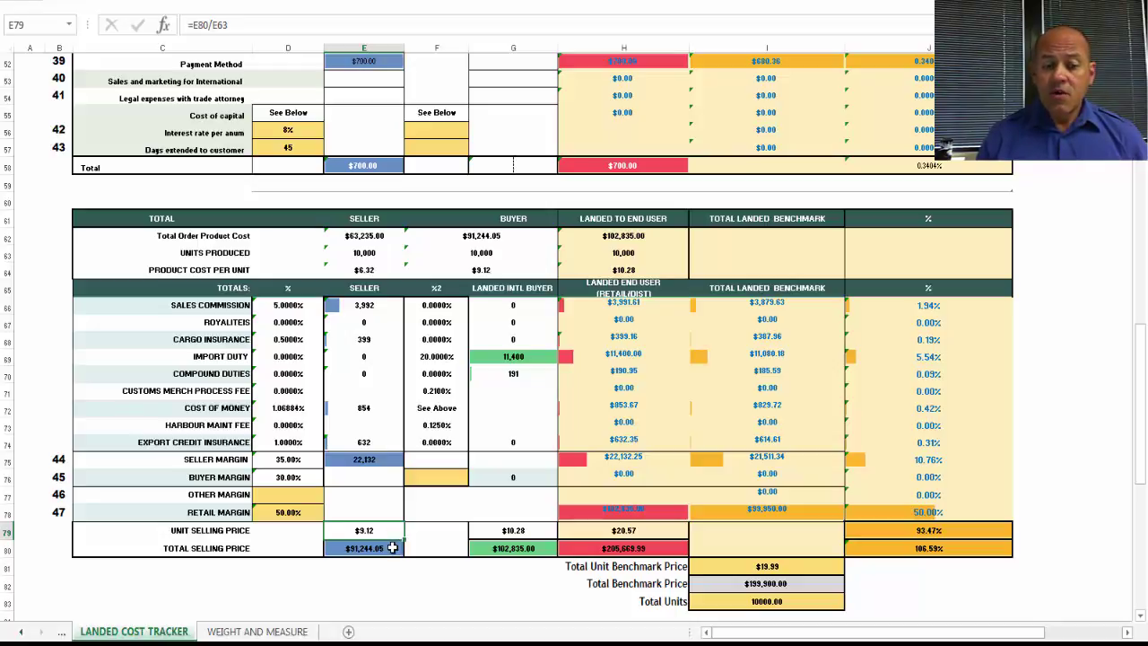
click(392, 547)
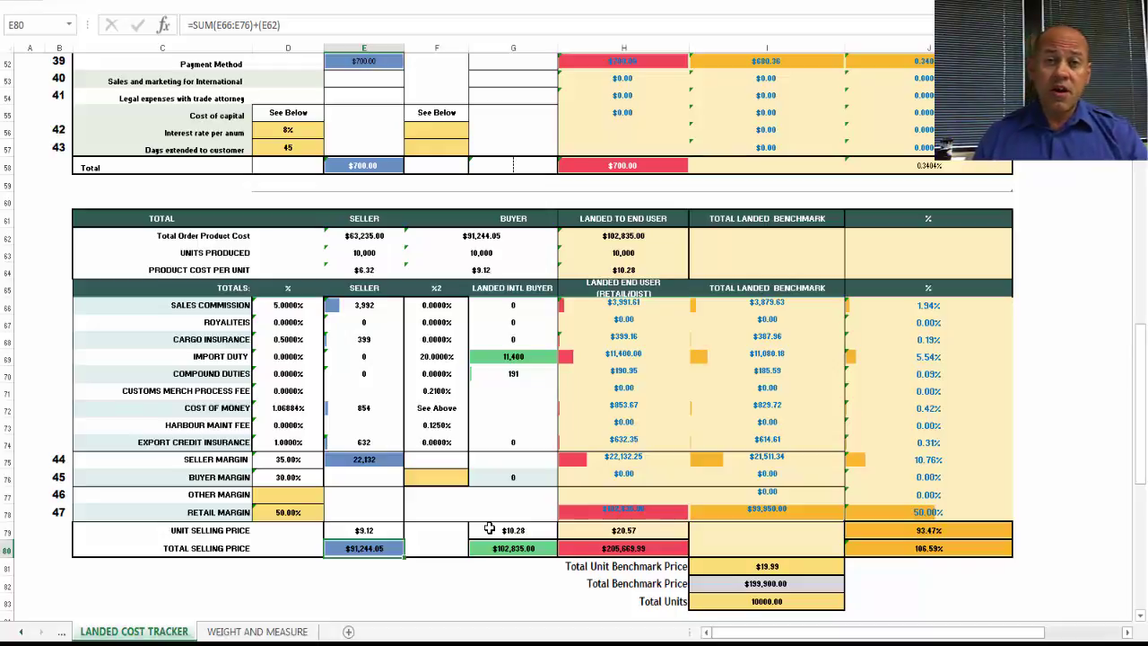
click(489, 529)
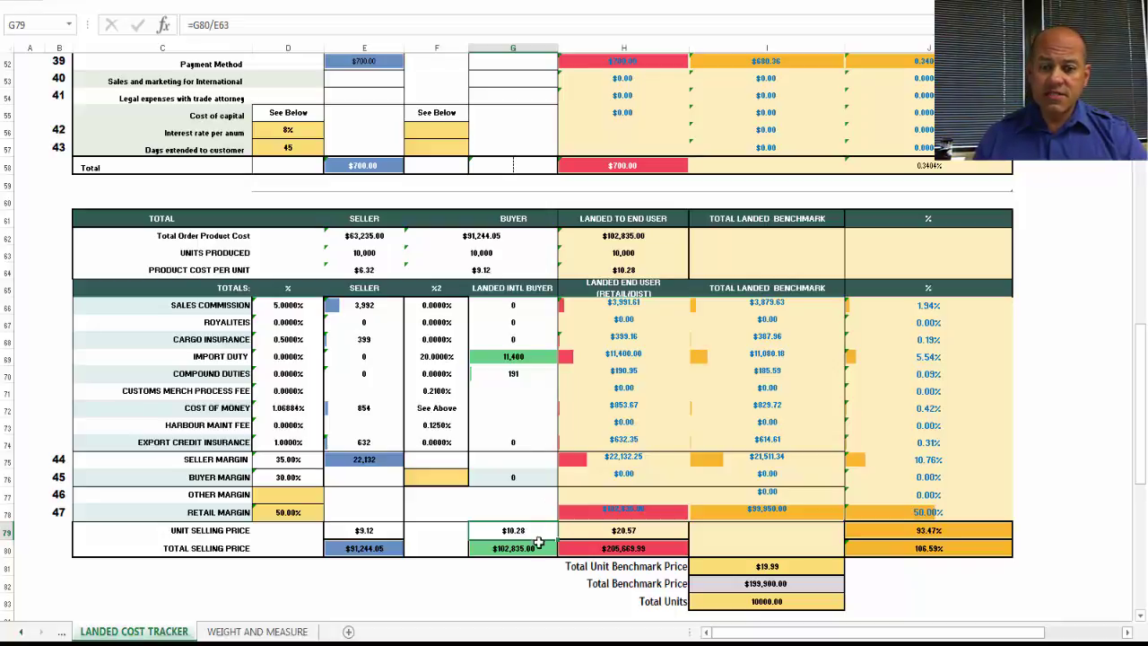
click(536, 549)
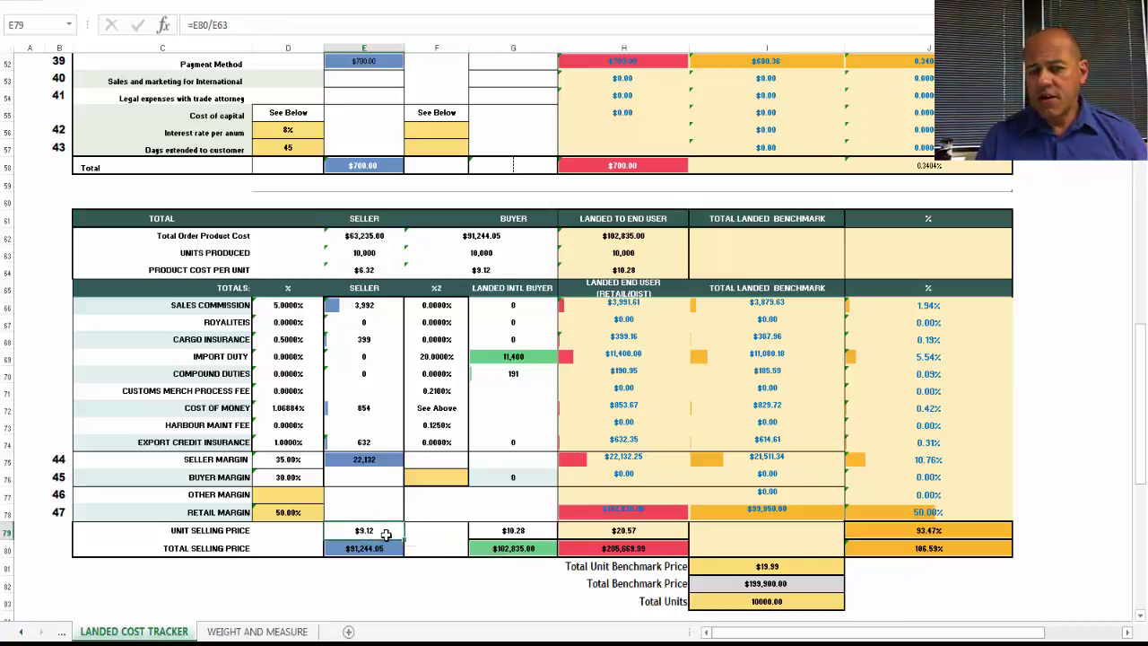
click(498, 533)
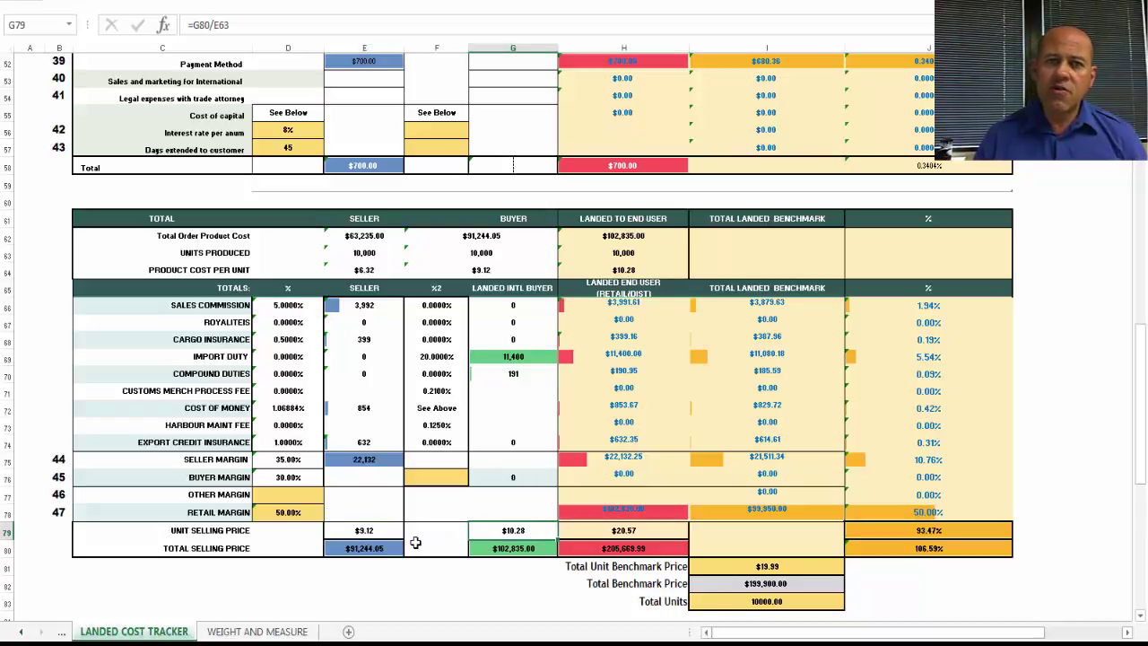
click(363, 547)
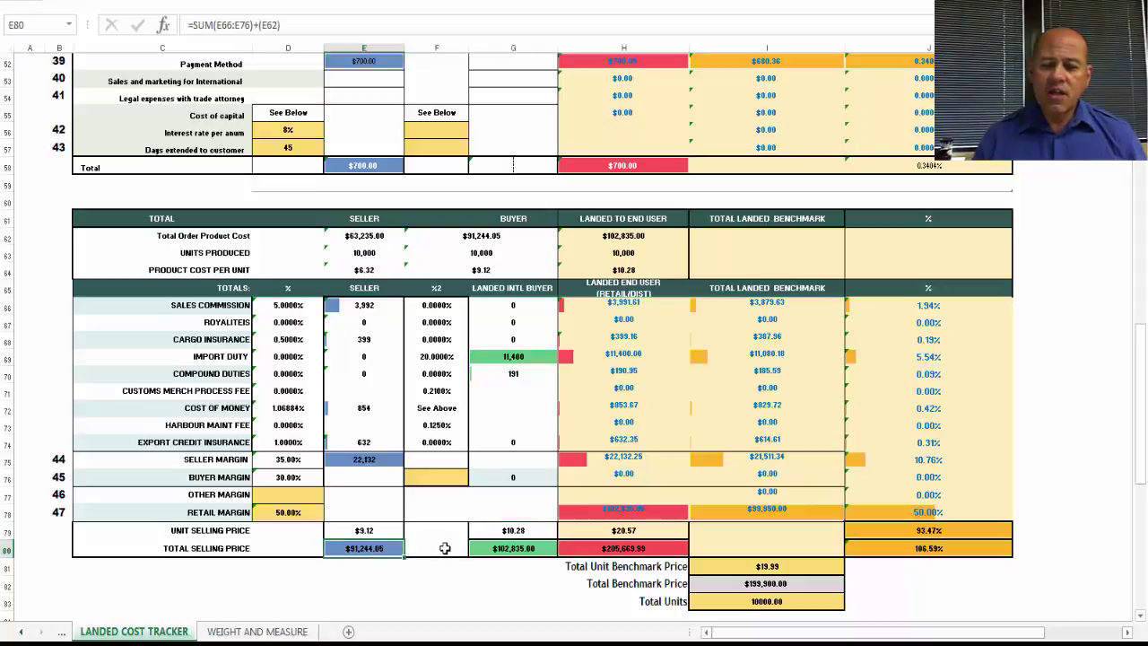
click(494, 548)
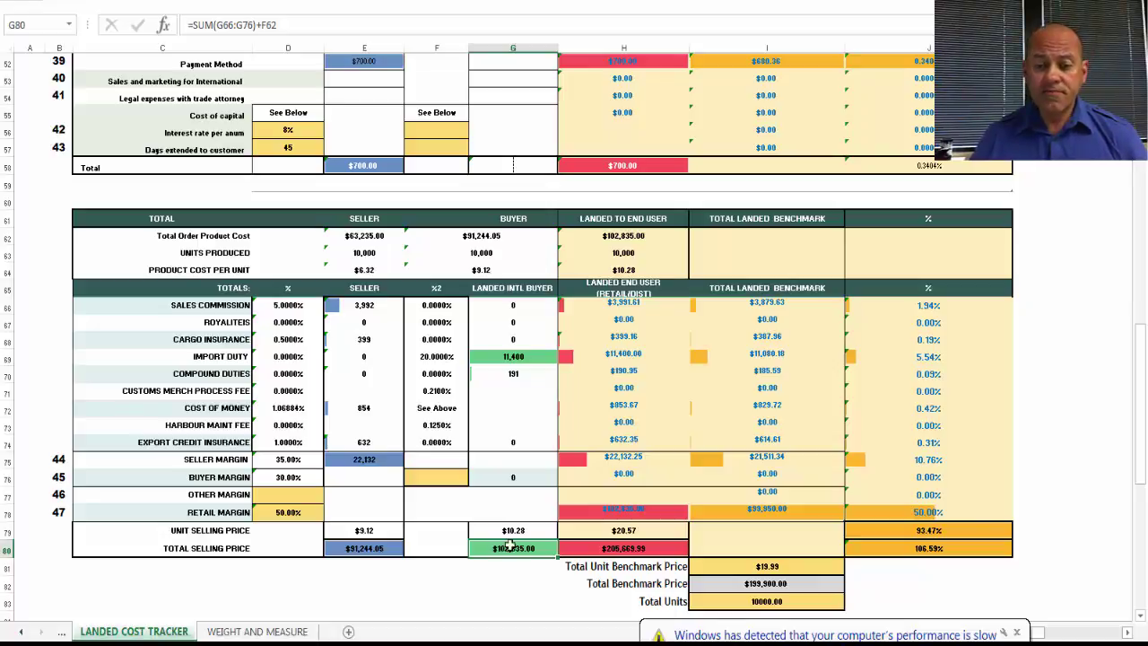
click(590, 530)
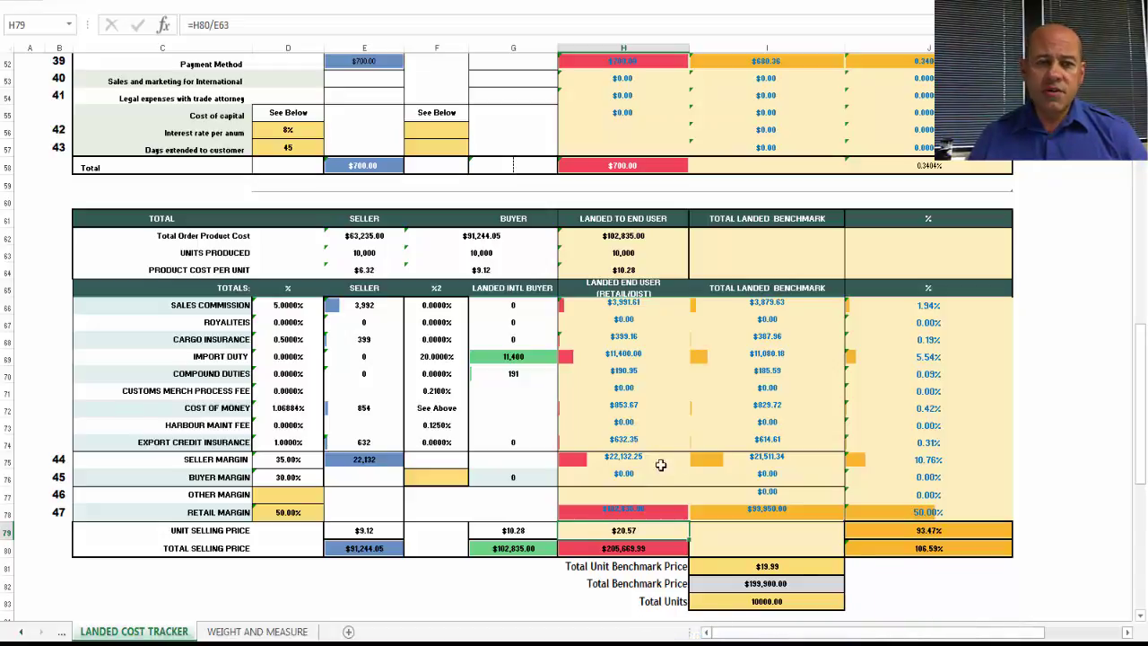
click(276, 517)
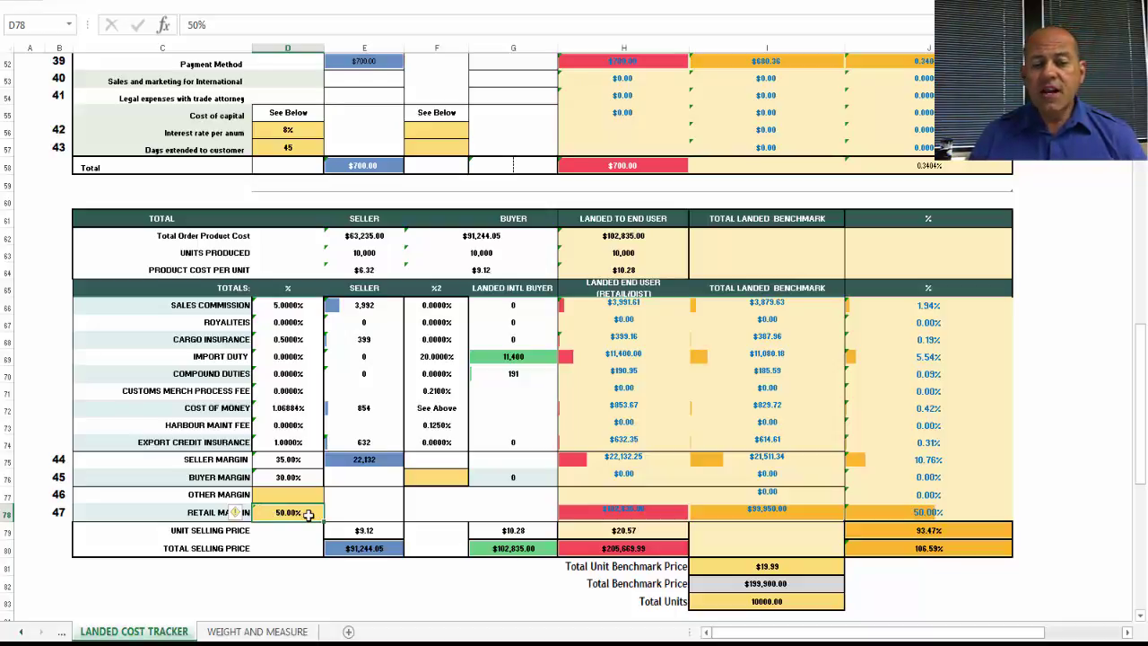
click(651, 531)
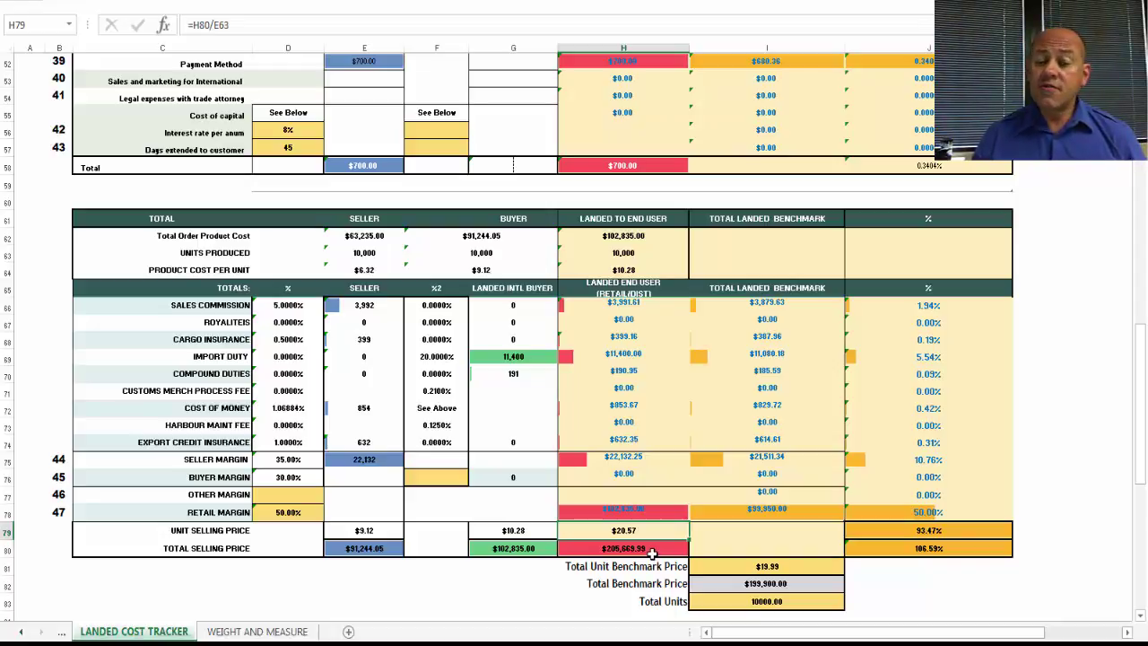
click(384, 531)
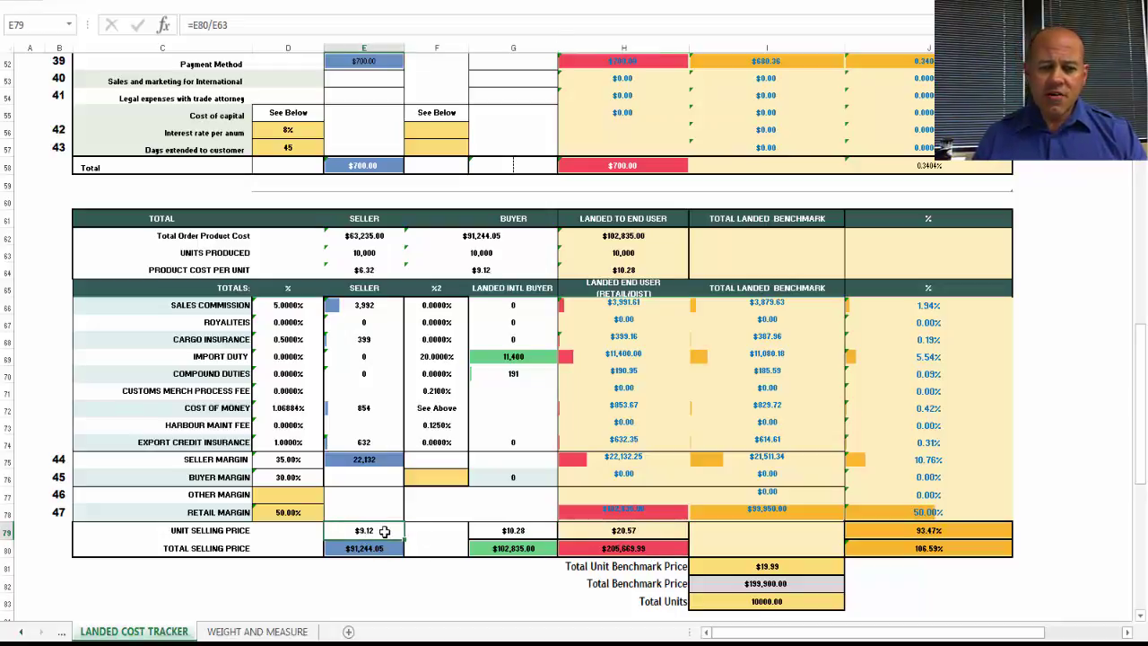
click(500, 530)
click(592, 531)
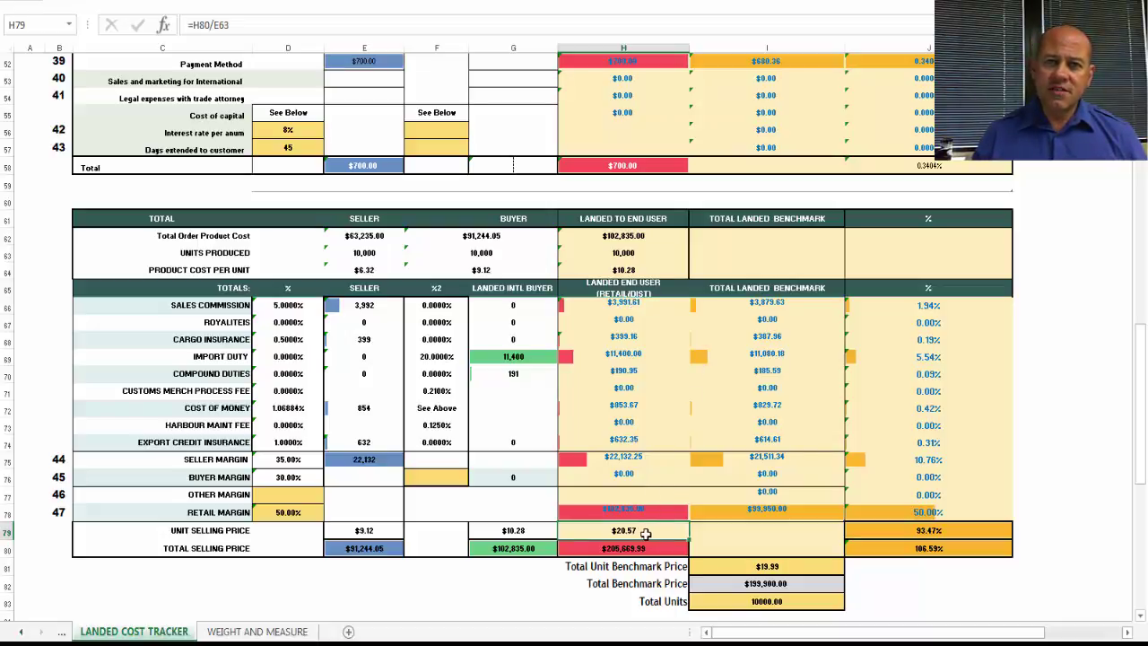
click(347, 533)
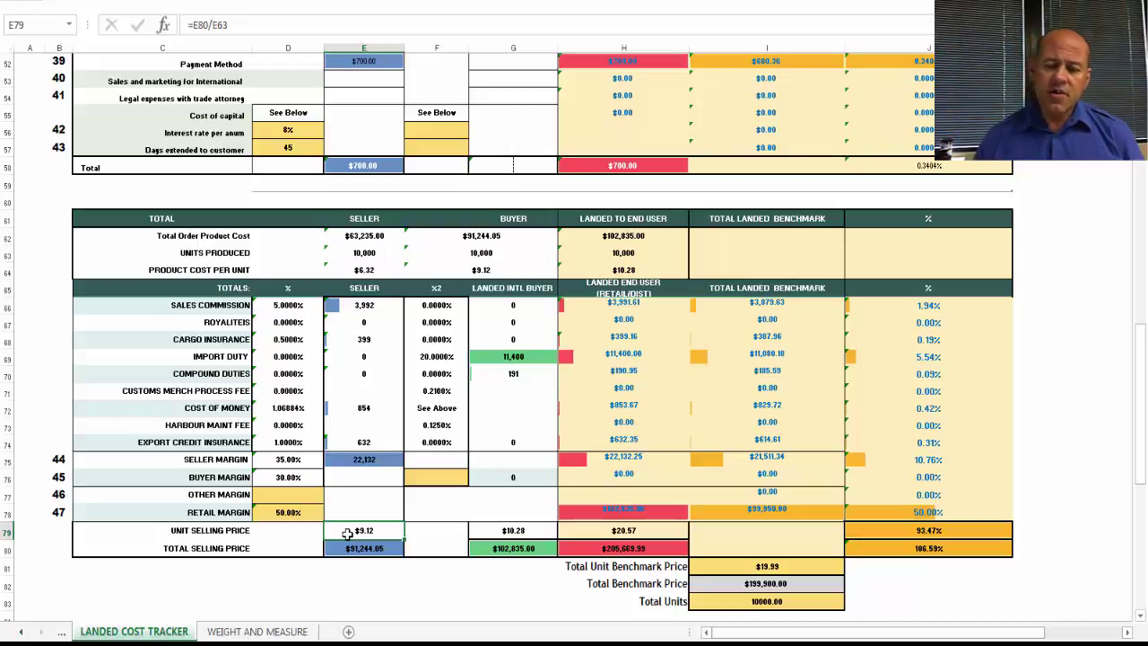
click(594, 532)
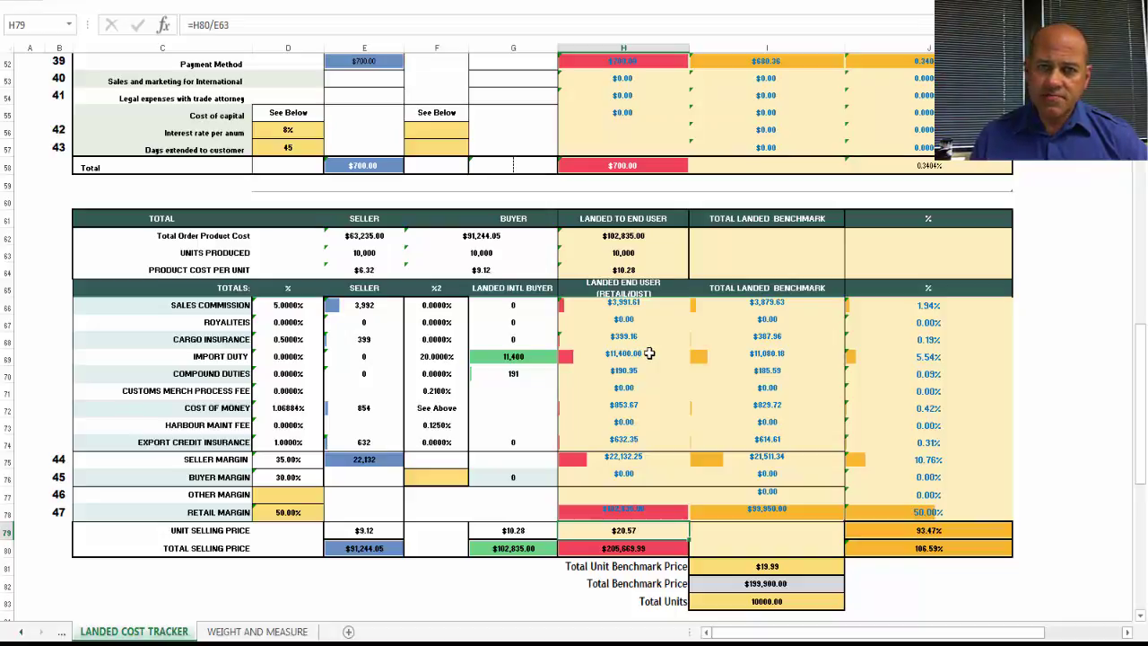
click(939, 327)
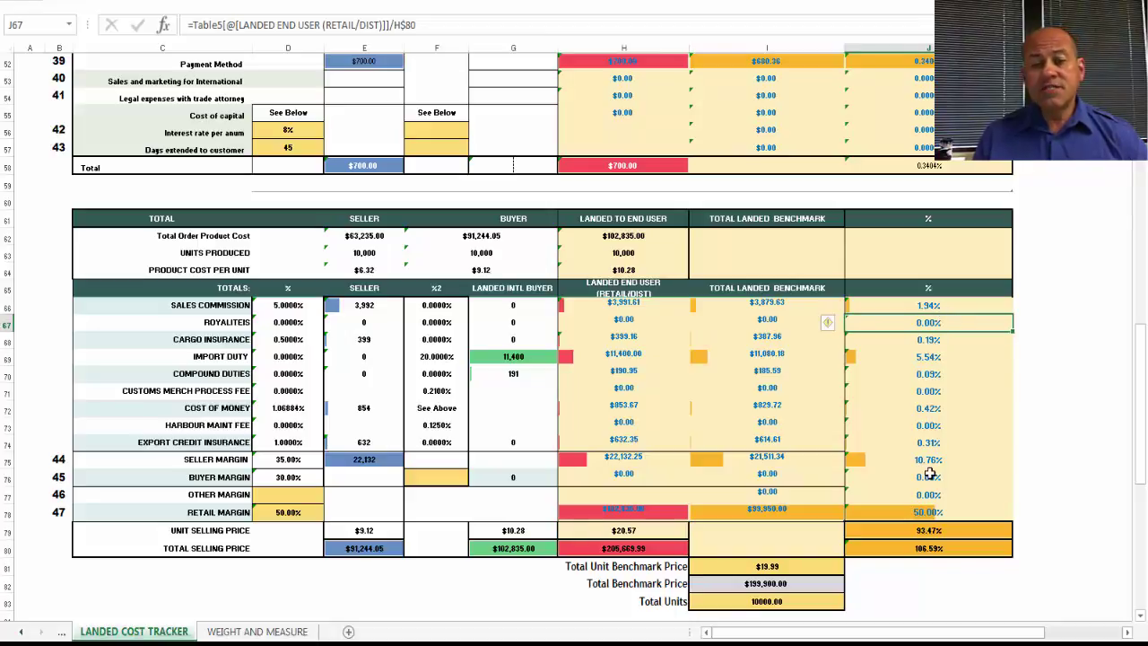
click(630, 352)
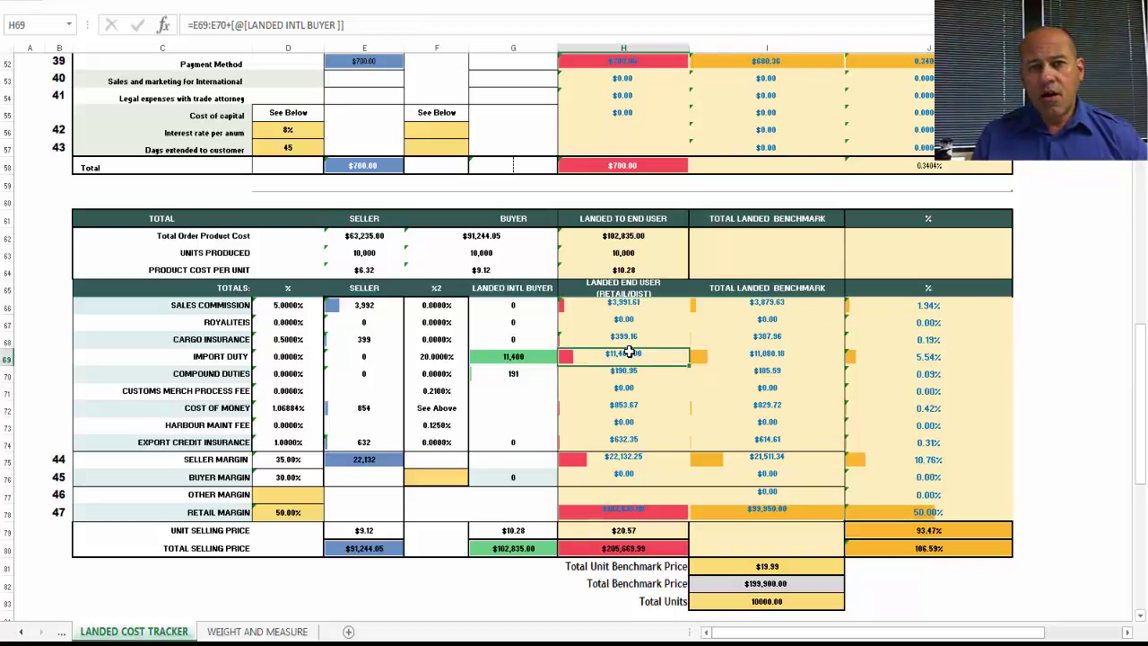
click(631, 305)
click(631, 325)
click(631, 338)
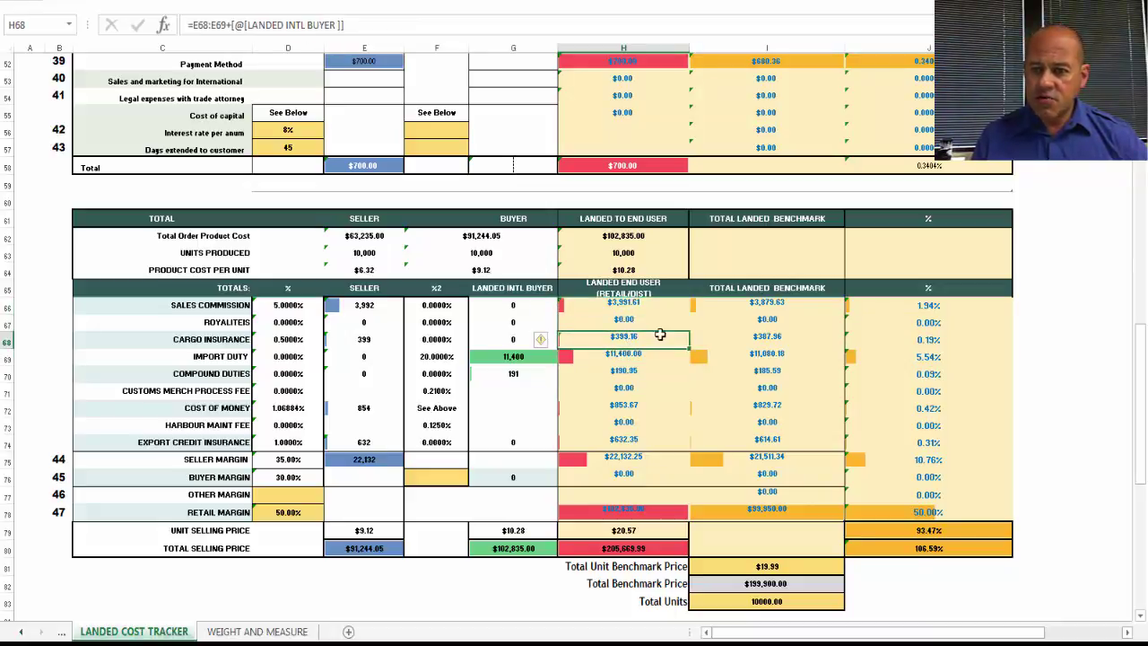
click(942, 305)
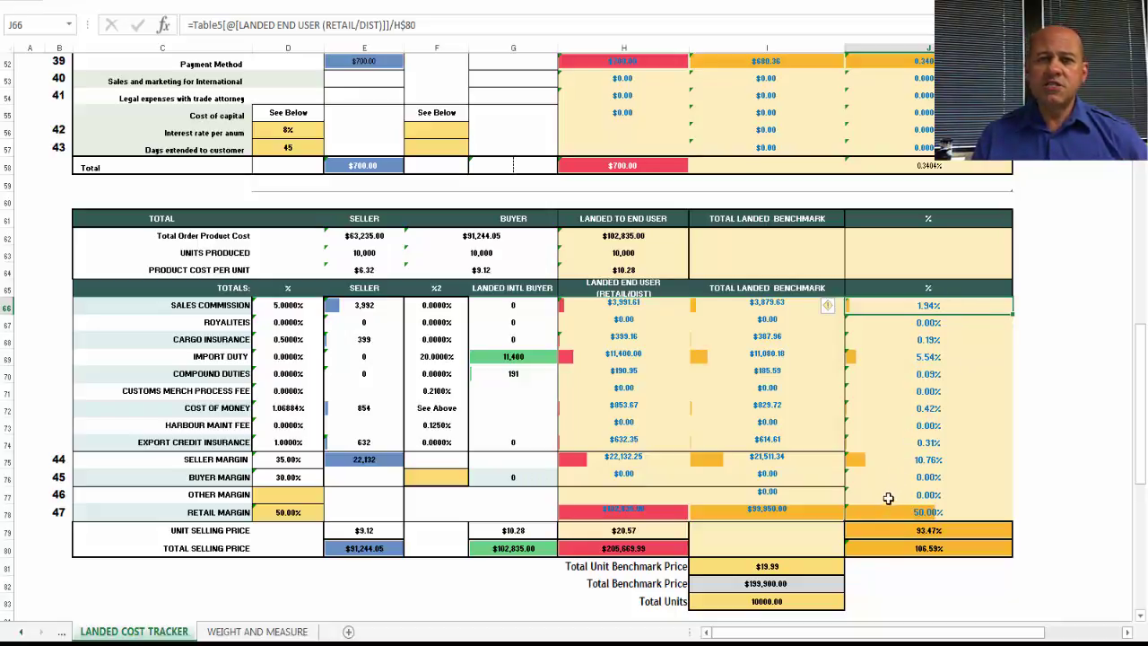
click(784, 567)
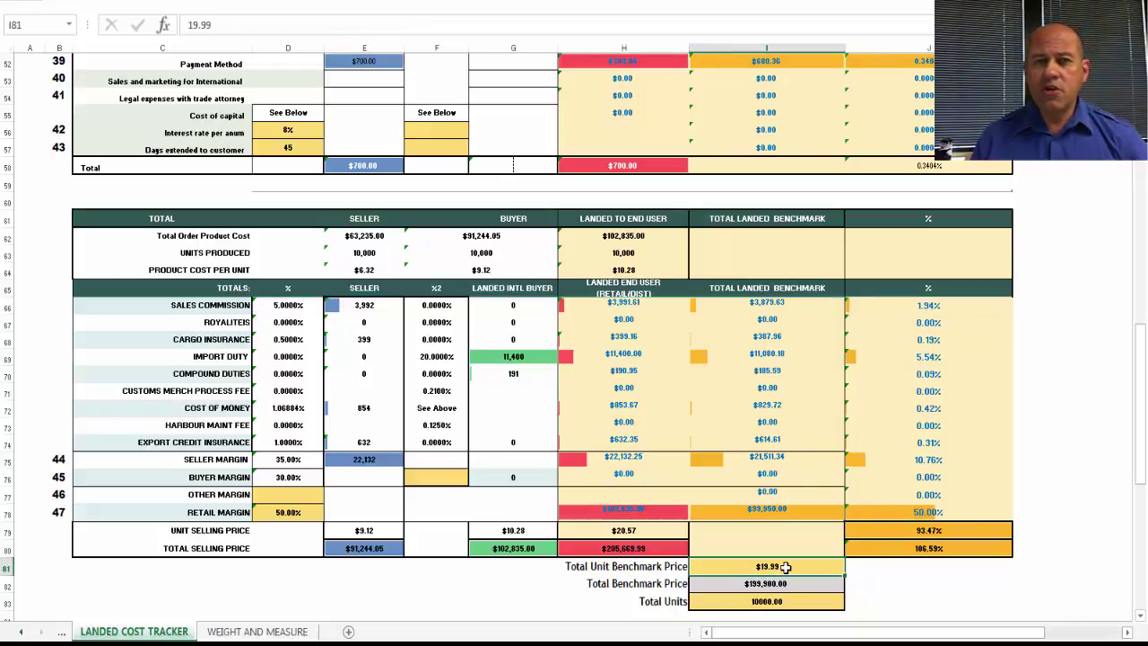
click(780, 601)
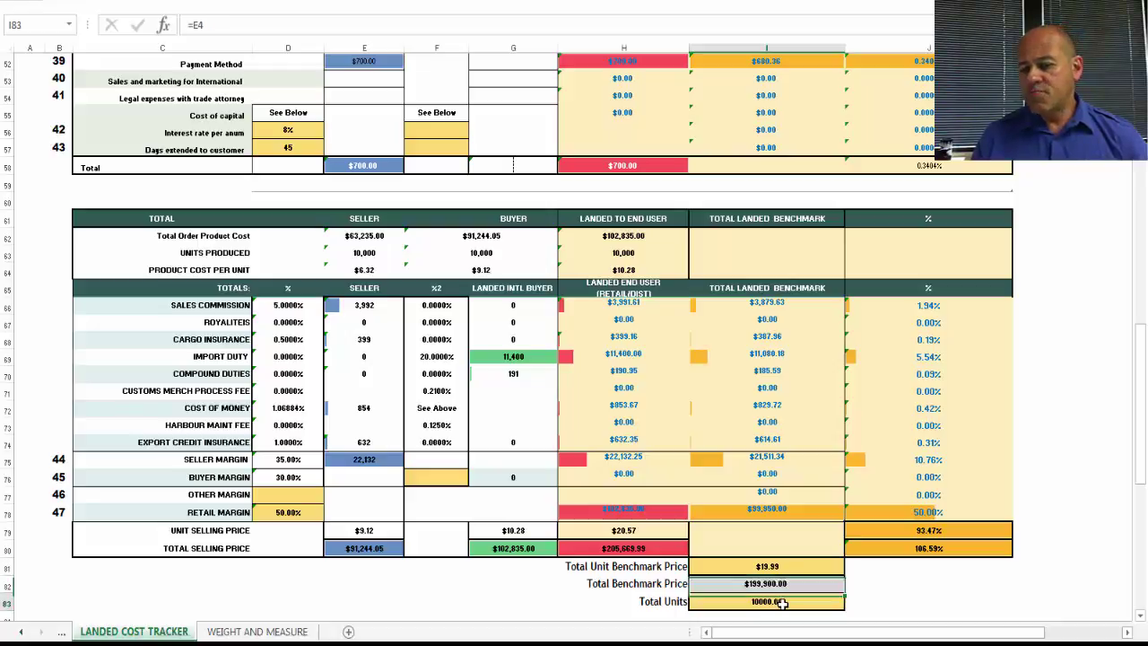
click(780, 563)
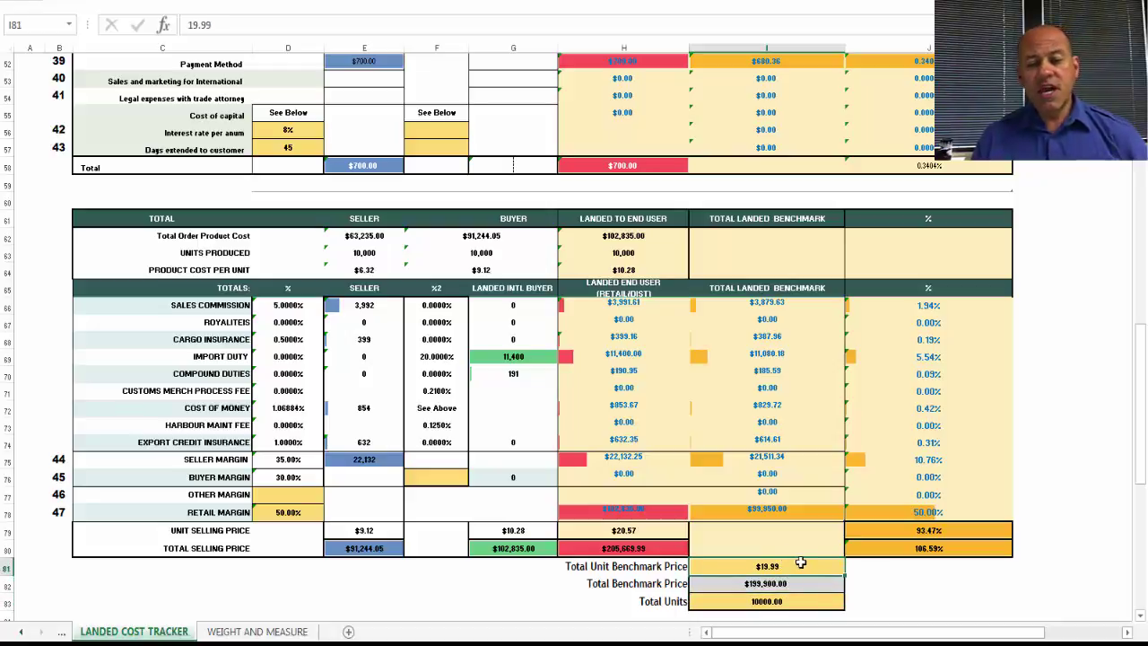
click(654, 530)
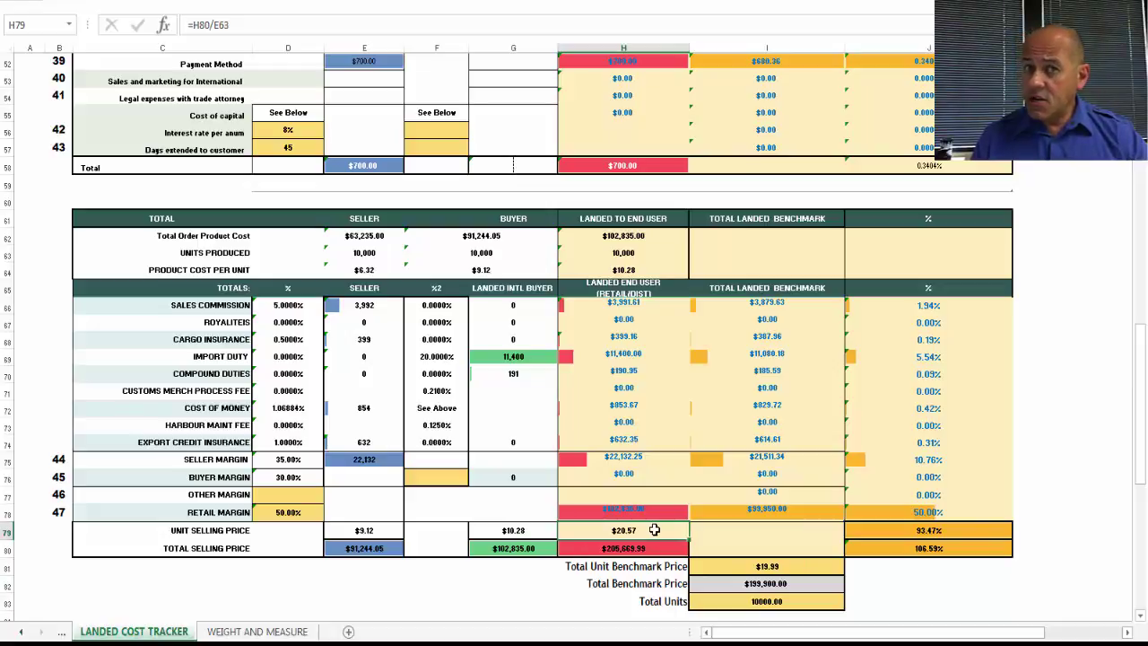
click(797, 569)
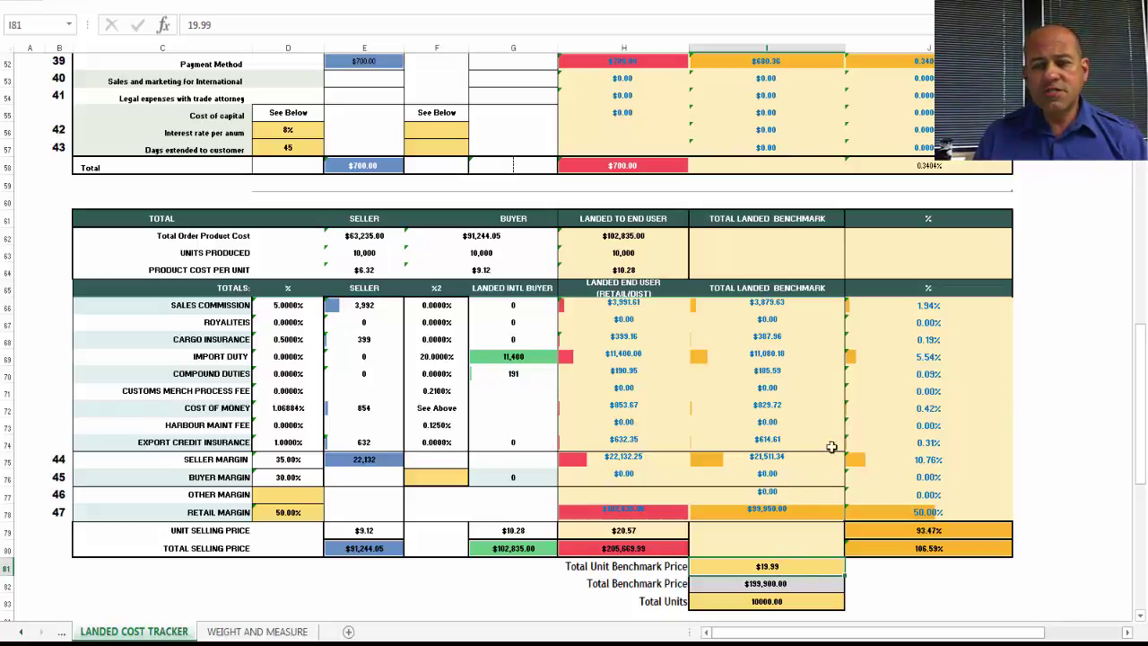
scroll(799, 448, up, 4)
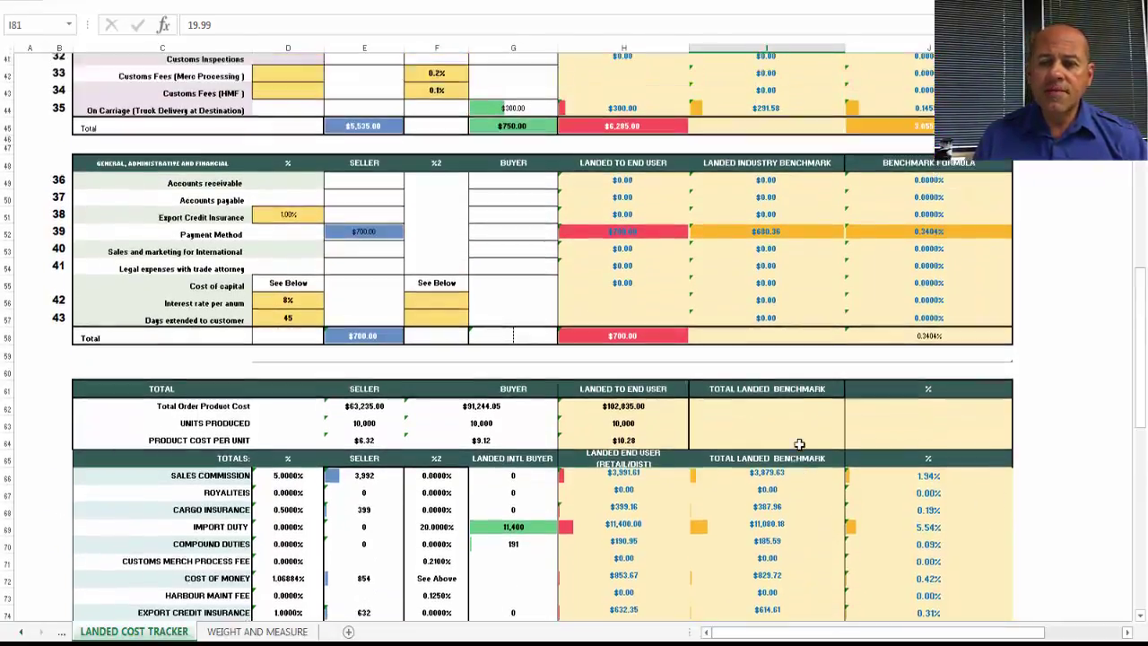
scroll(799, 445, up, 5)
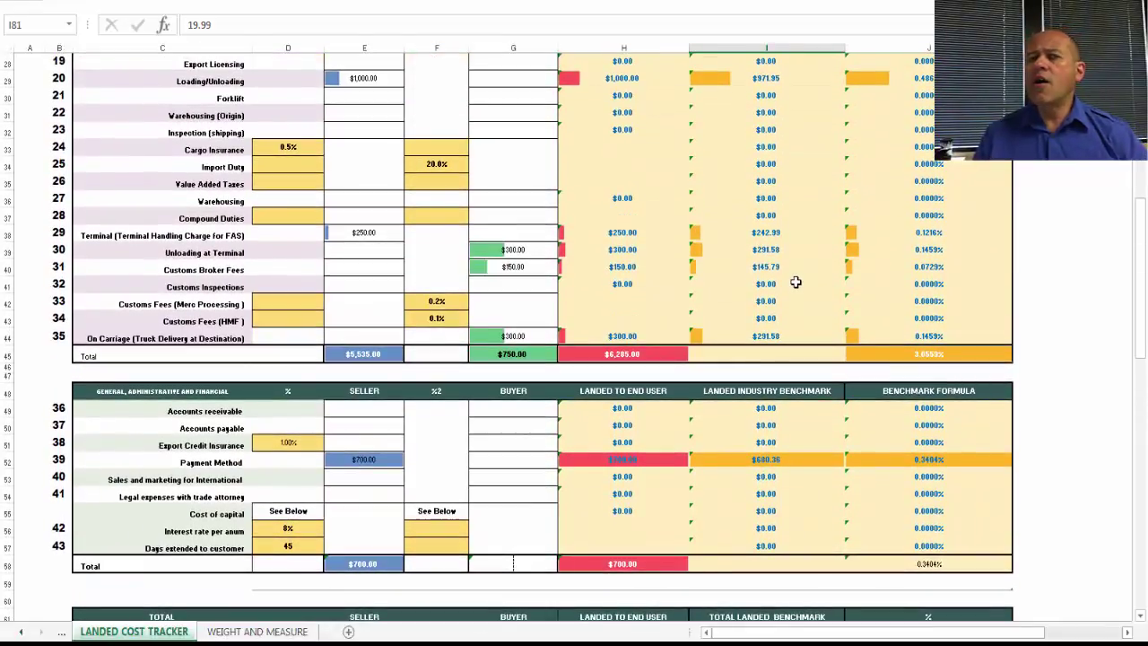
scroll(795, 283, up, 2)
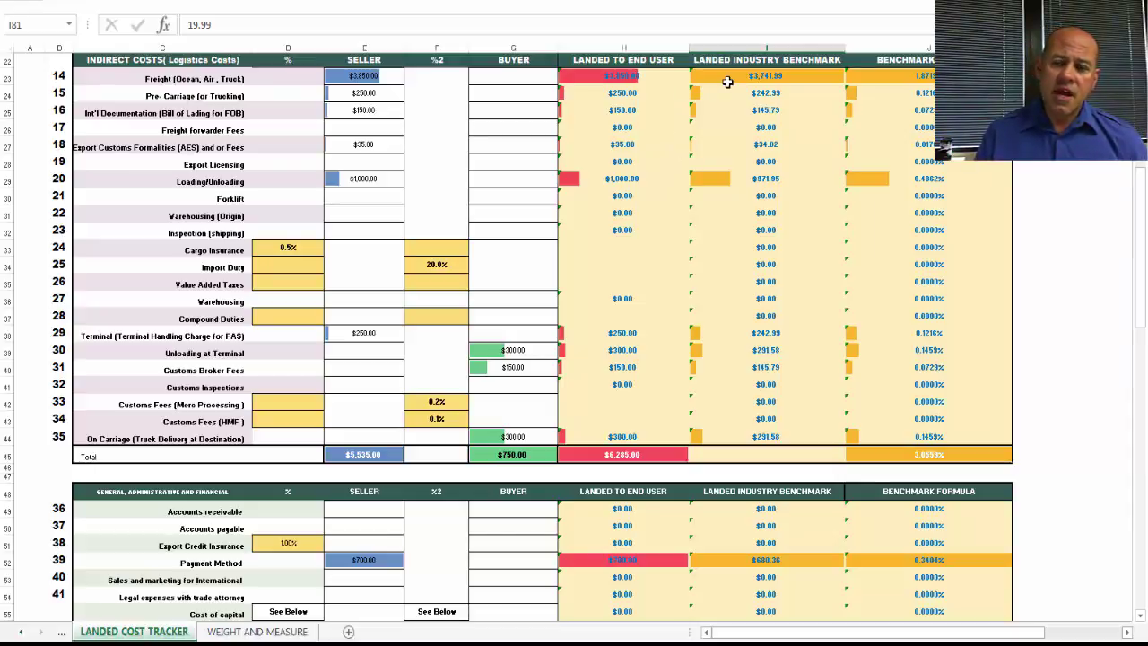
scroll(725, 107, down, 4)
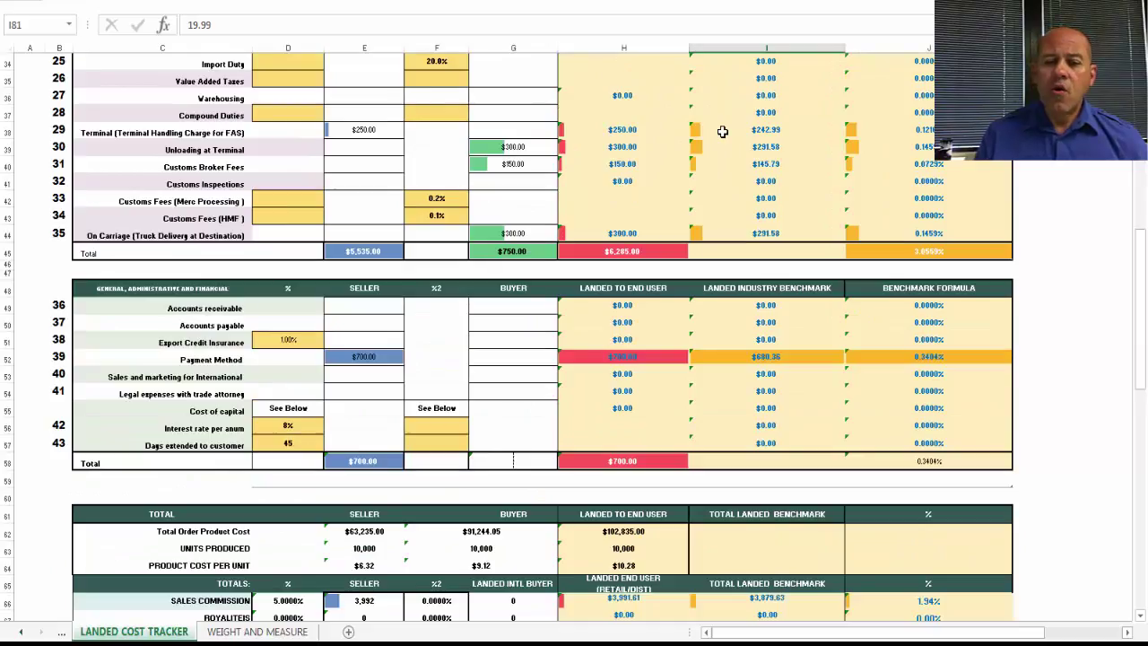
scroll(722, 131, up, 5)
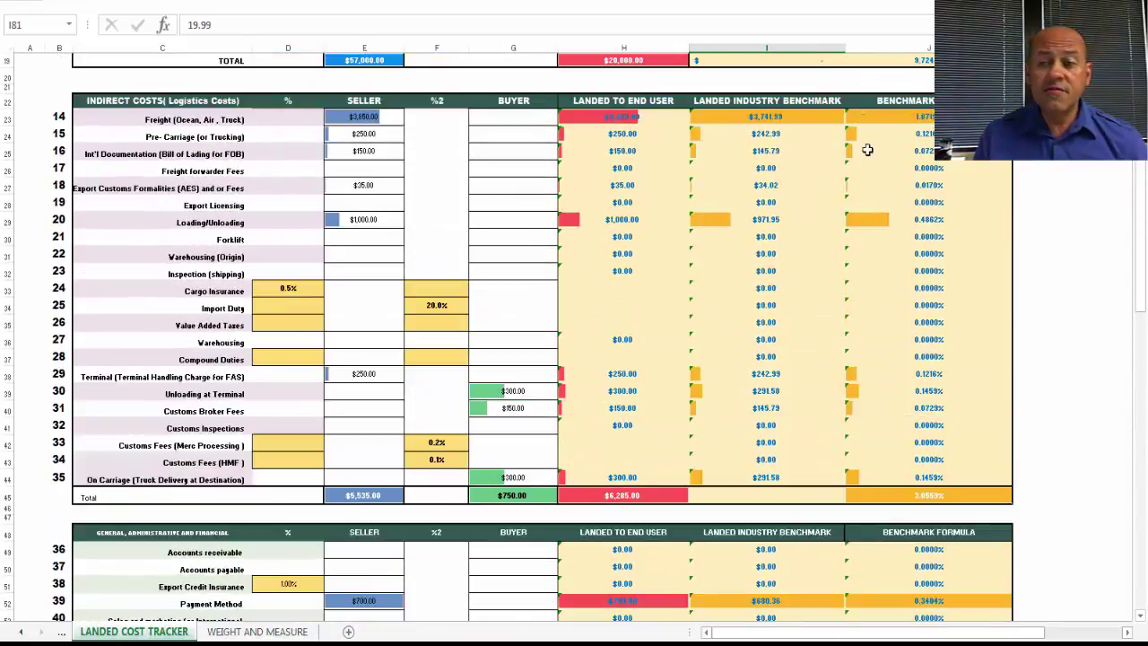
scroll(801, 192, up, 3)
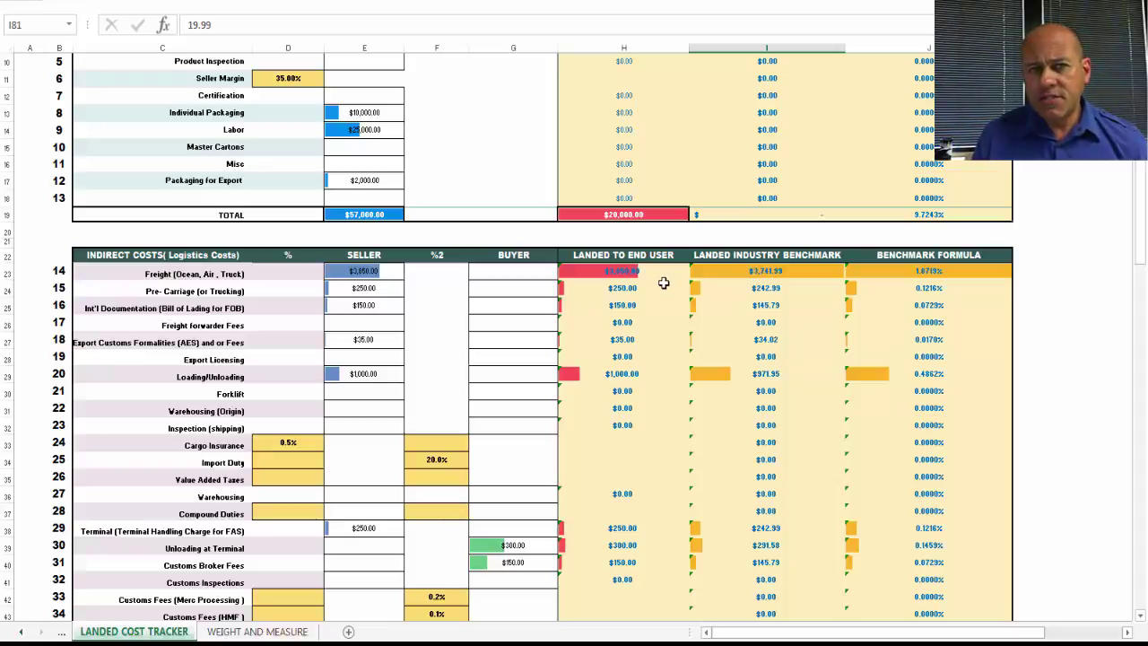
scroll(664, 283, down, 6)
scroll(667, 275, down, 10)
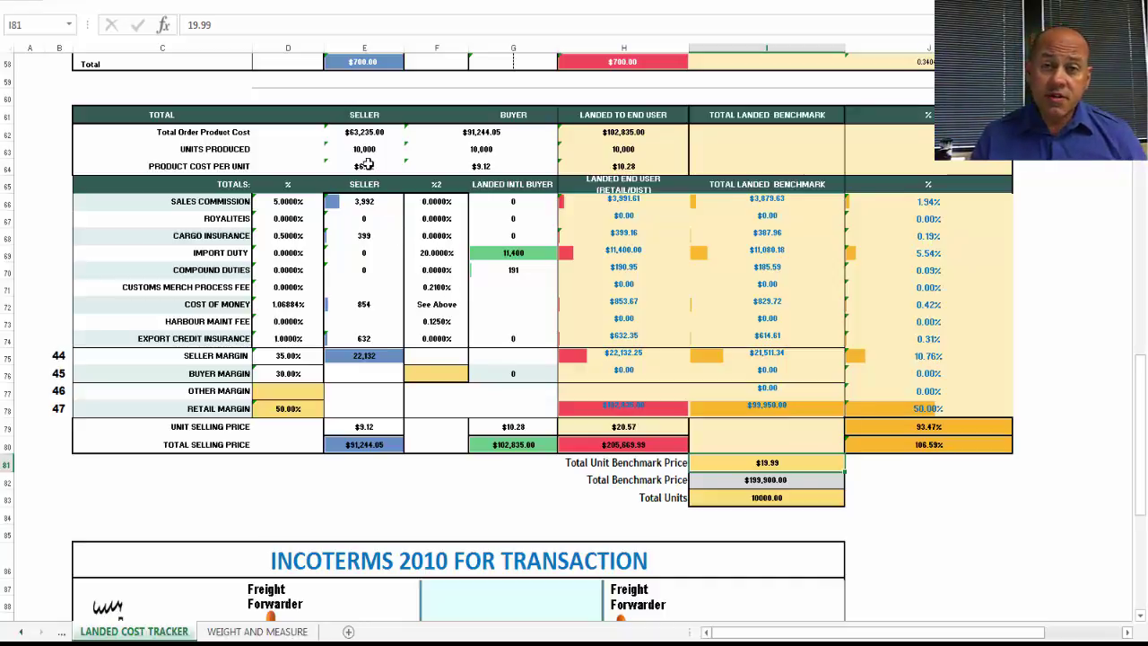
scroll(364, 166, down, 6)
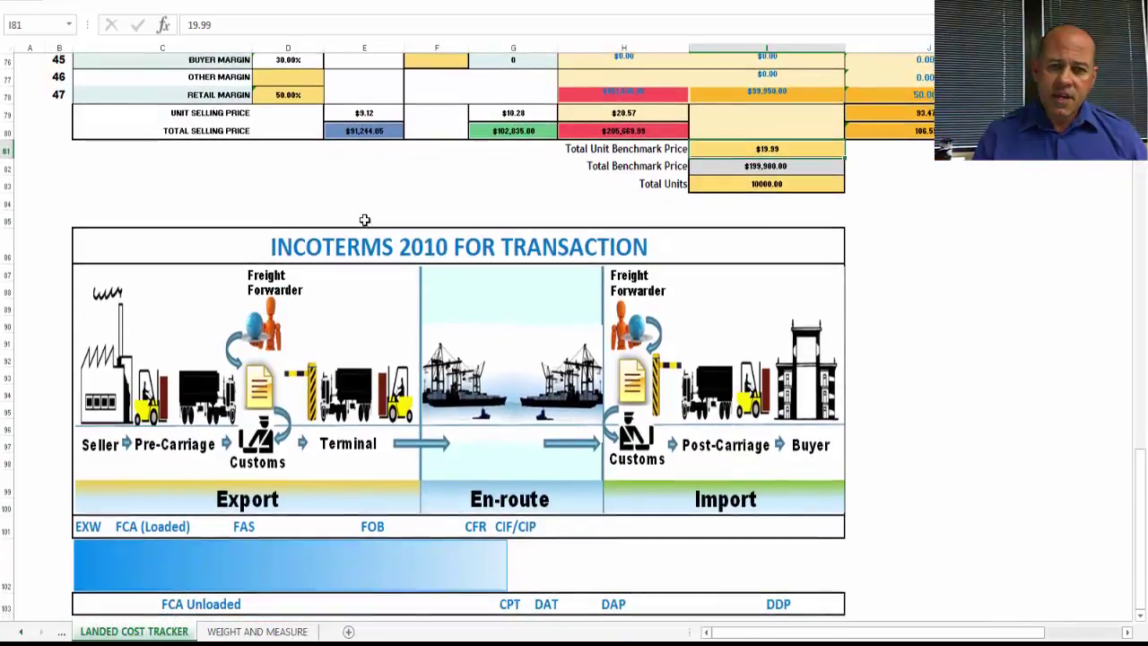
scroll(364, 221, down, 1)
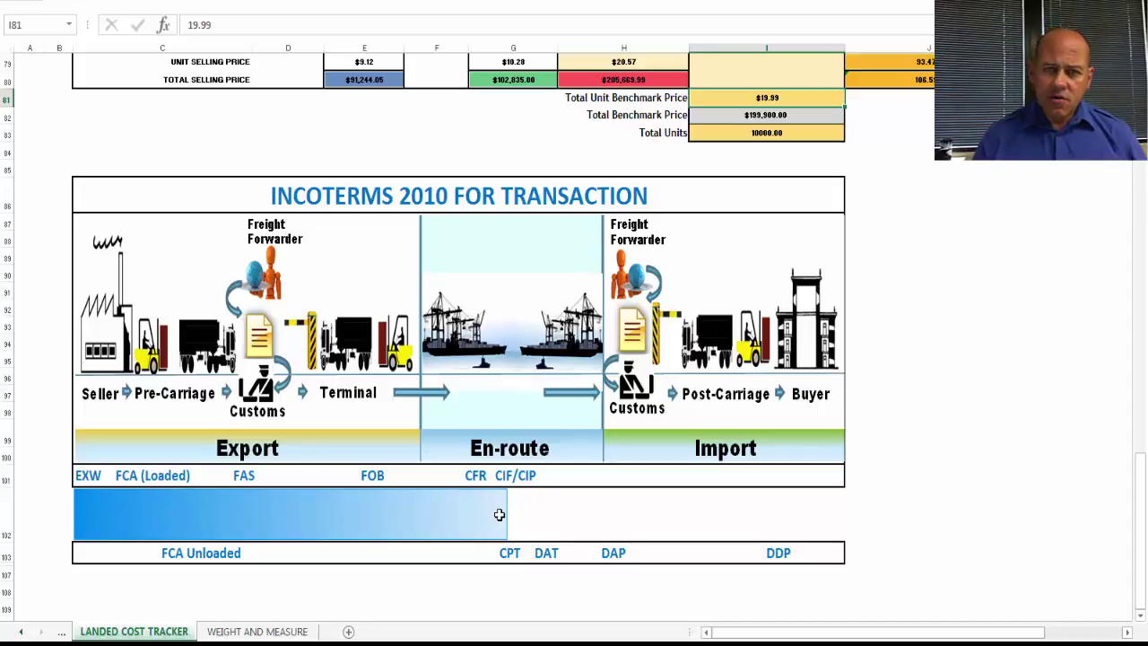
scroll(499, 514, up, 14)
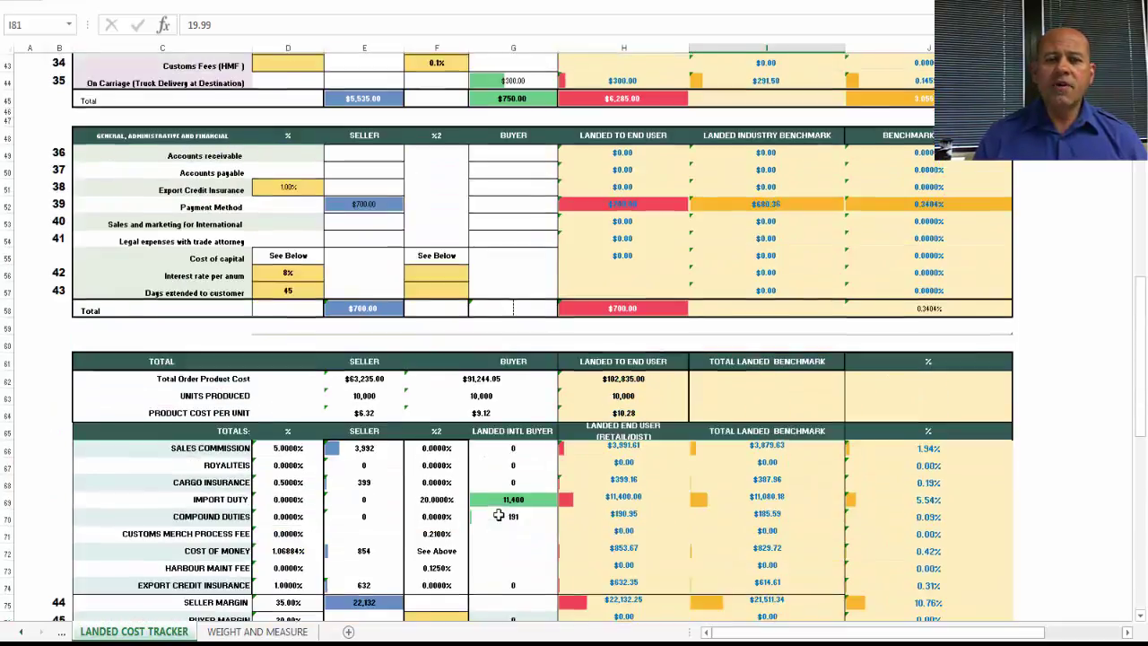
scroll(499, 513, up, 6)
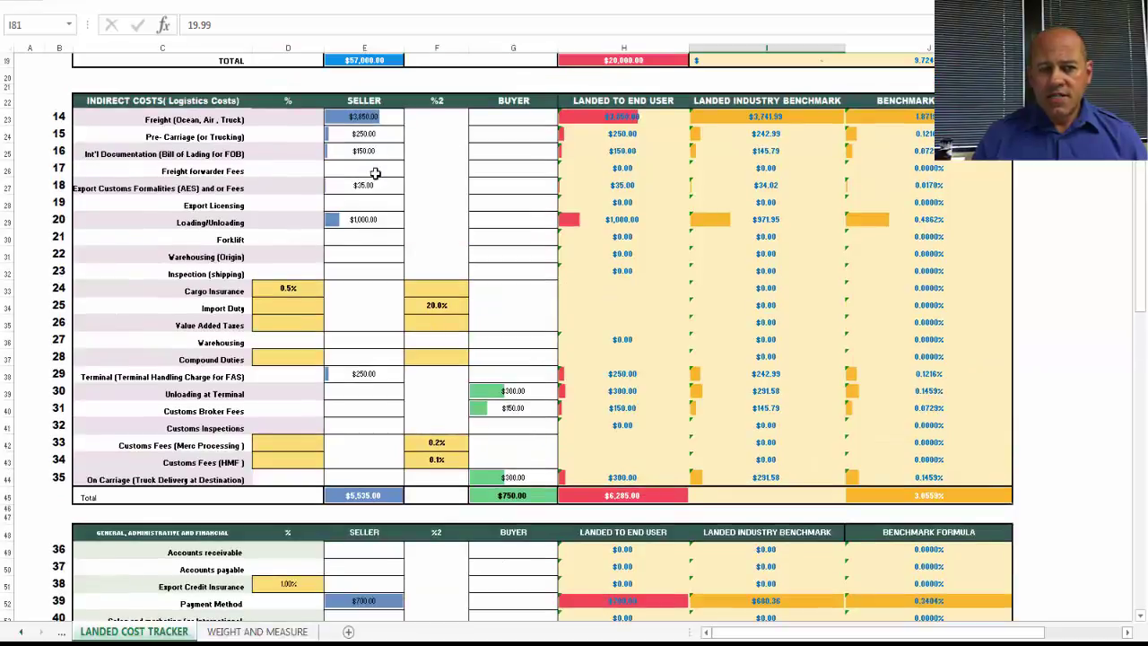
Step: Move the 3,850 freight cost from seller cell E23 to buyer cell G23, then view the Incoterms chart
click(366, 116)
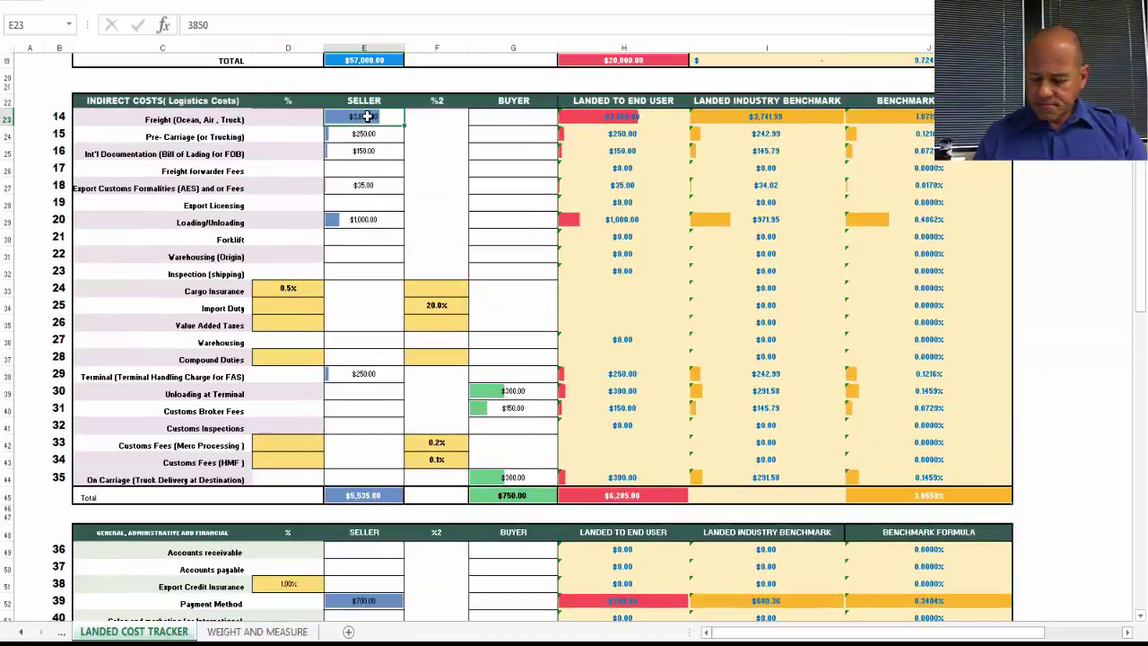
key(Delete)
click(493, 117)
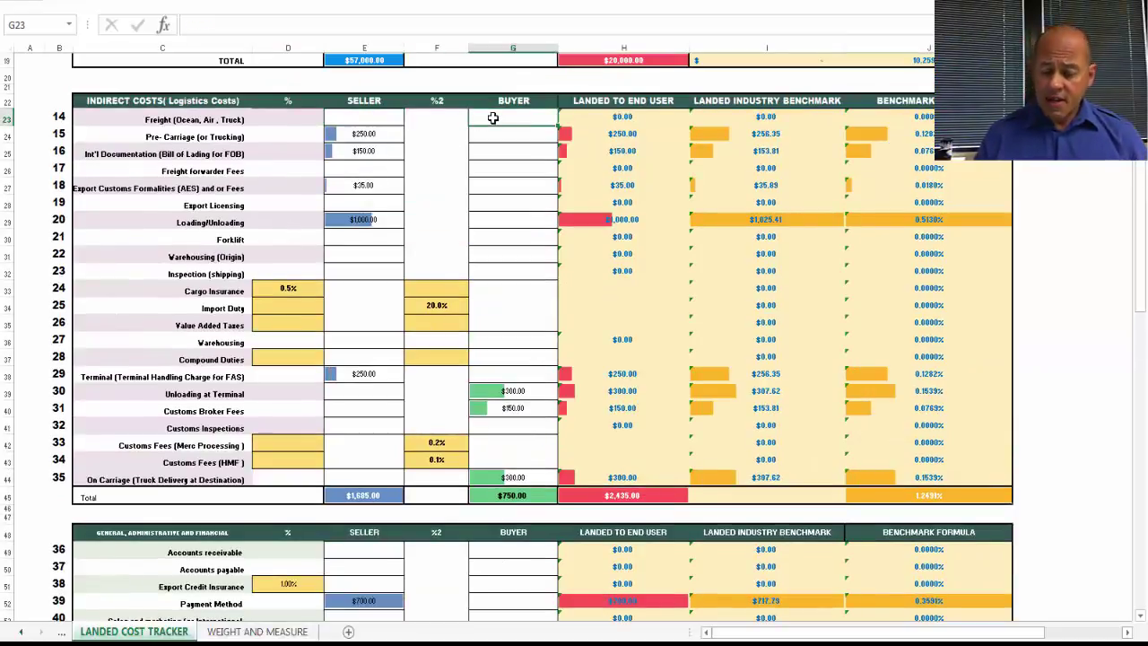
text(3850)
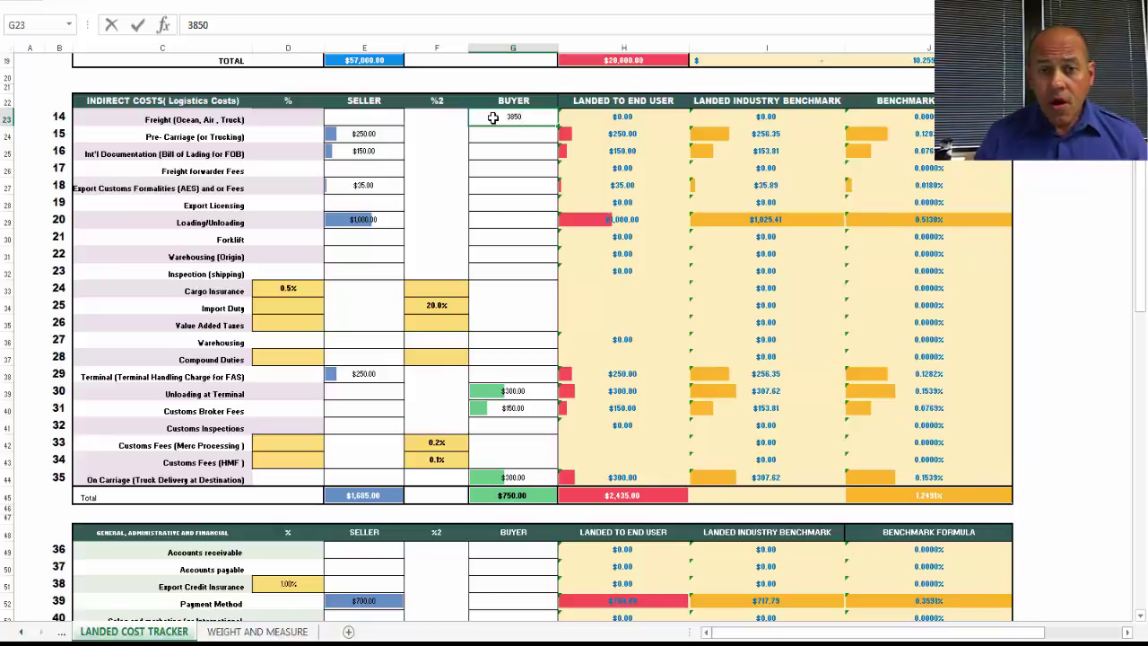
click(450, 156)
scroll(450, 158, down, 17)
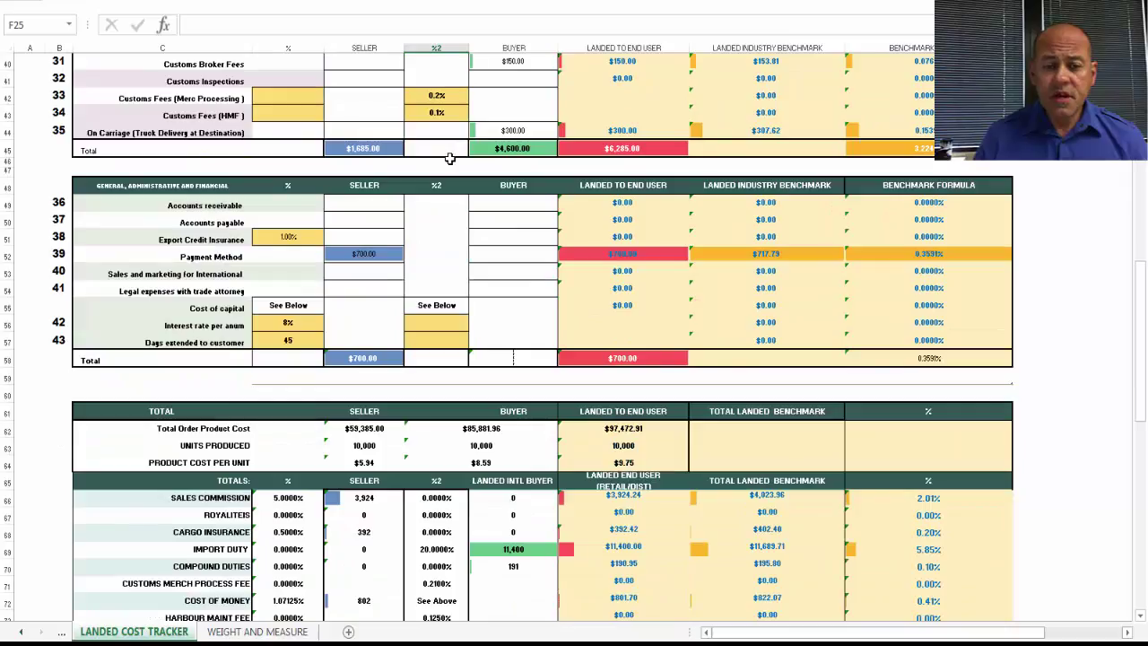
scroll(450, 158, down, 3)
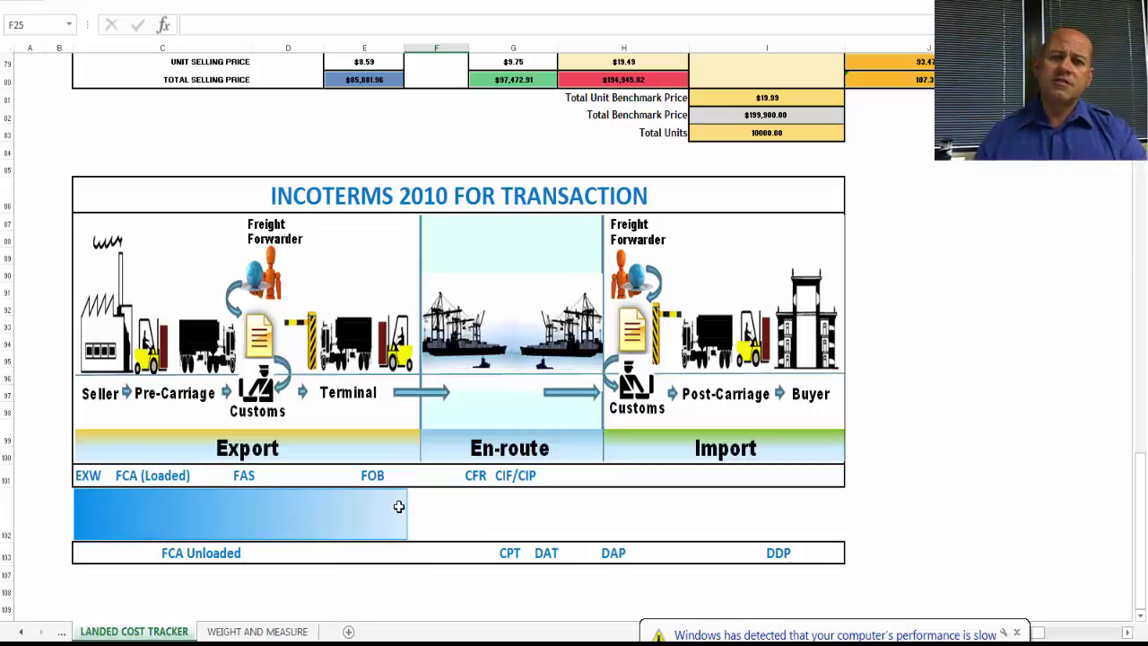
scroll(399, 506, up, 5)
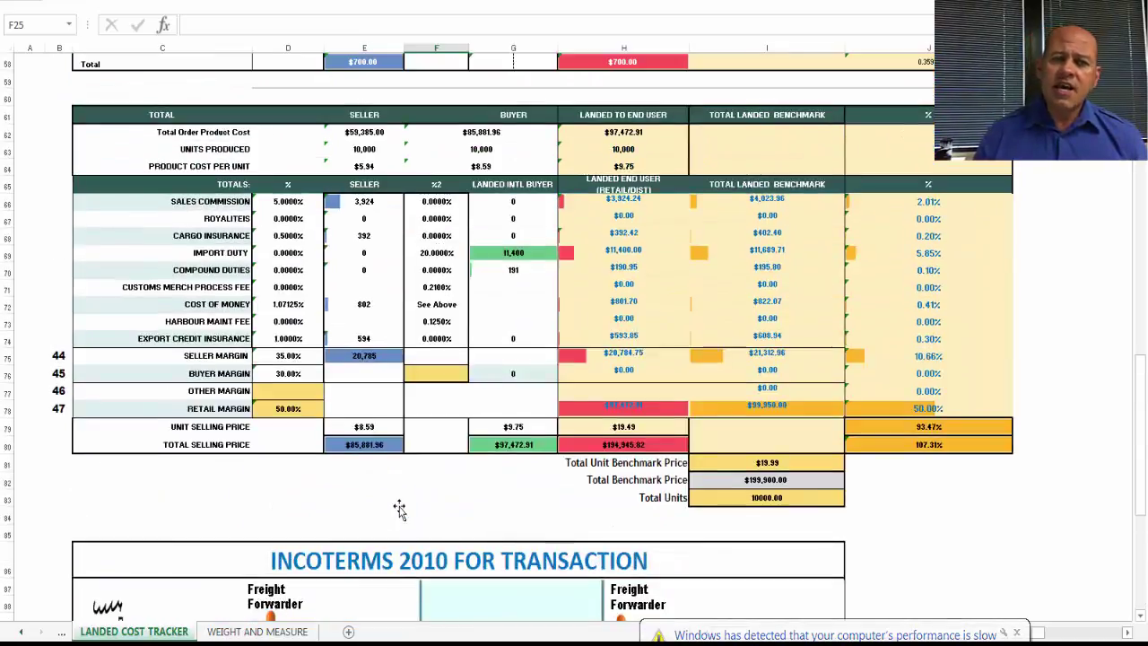
scroll(399, 508, up, 6)
scroll(399, 508, up, 3)
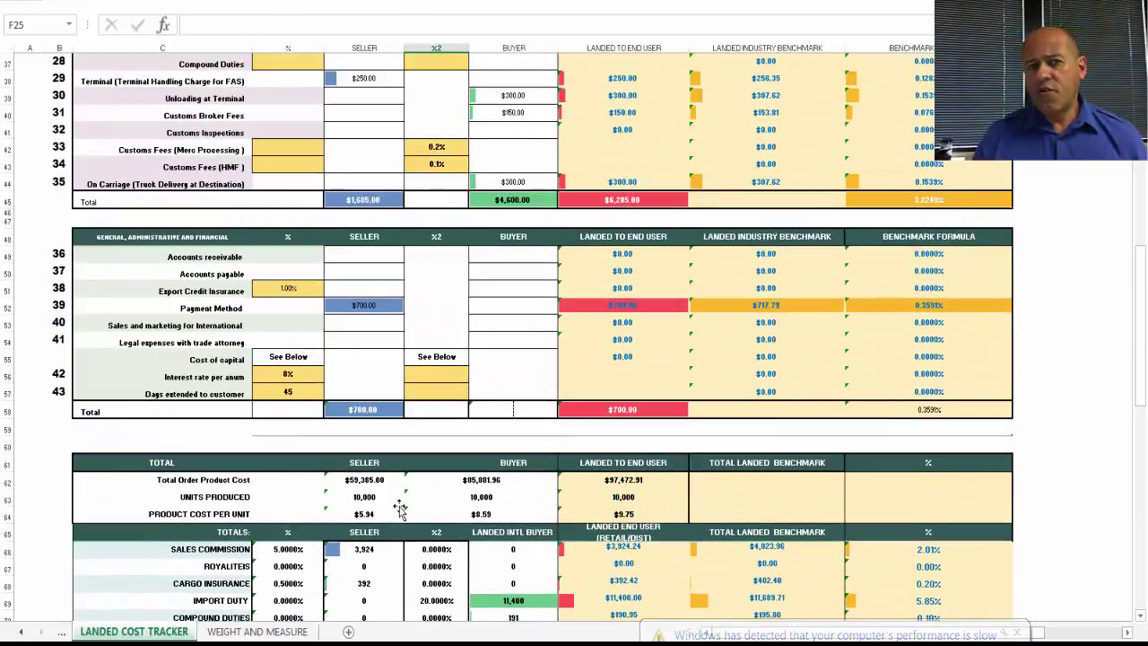
scroll(399, 507, up, 3)
scroll(399, 508, up, 4)
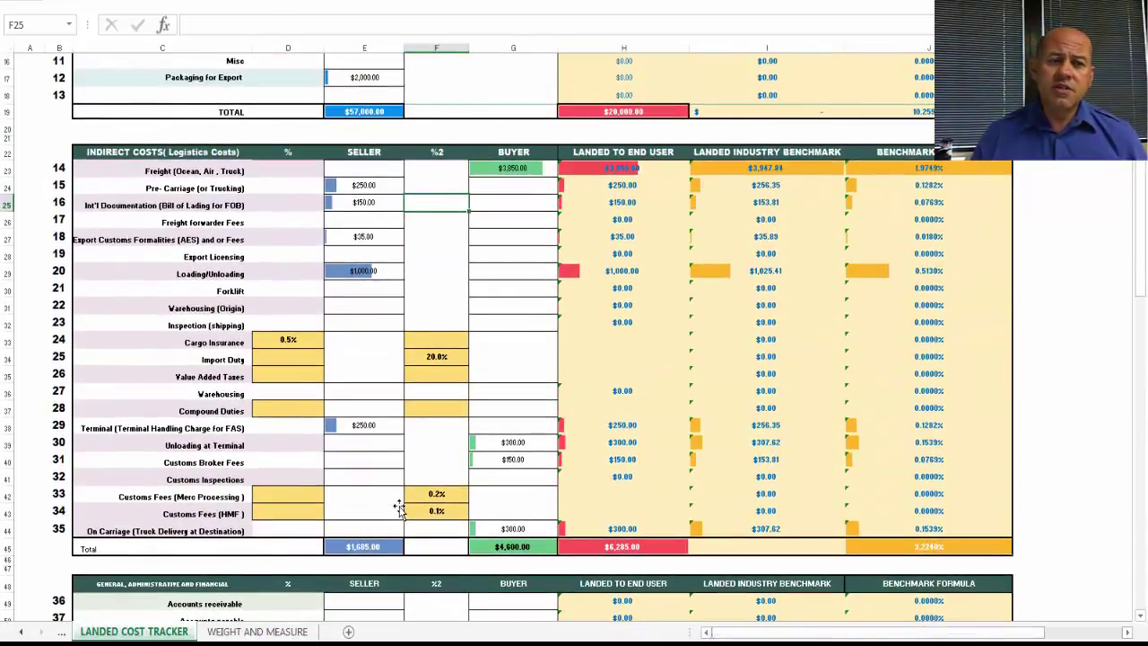
scroll(398, 506, up, 2)
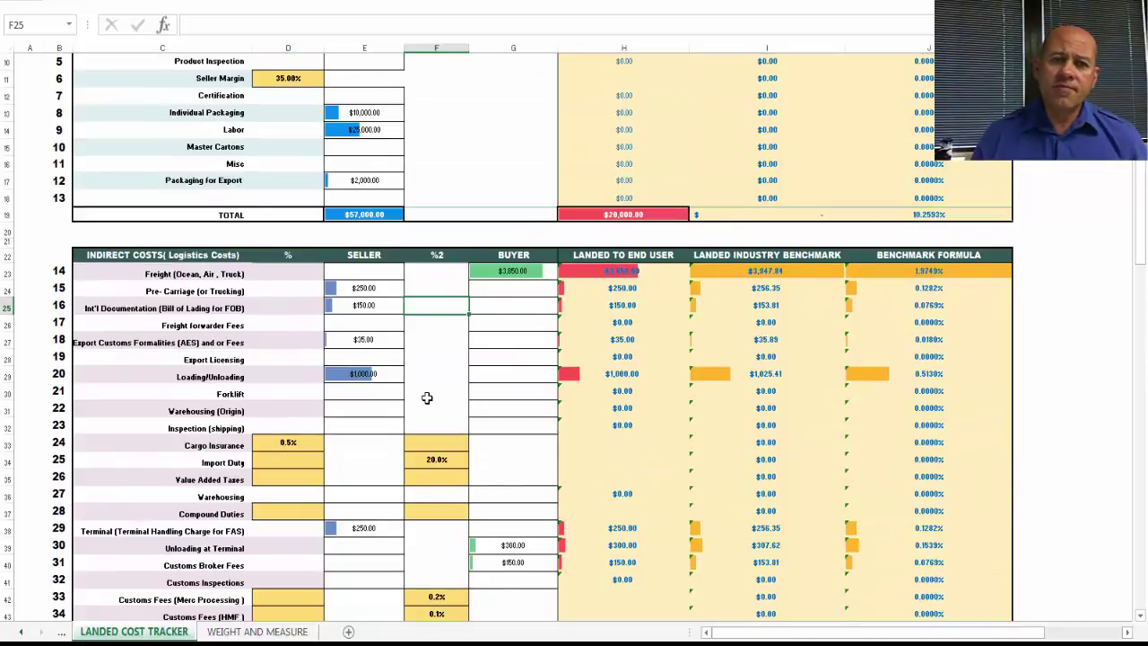
scroll(426, 397, up, 3)
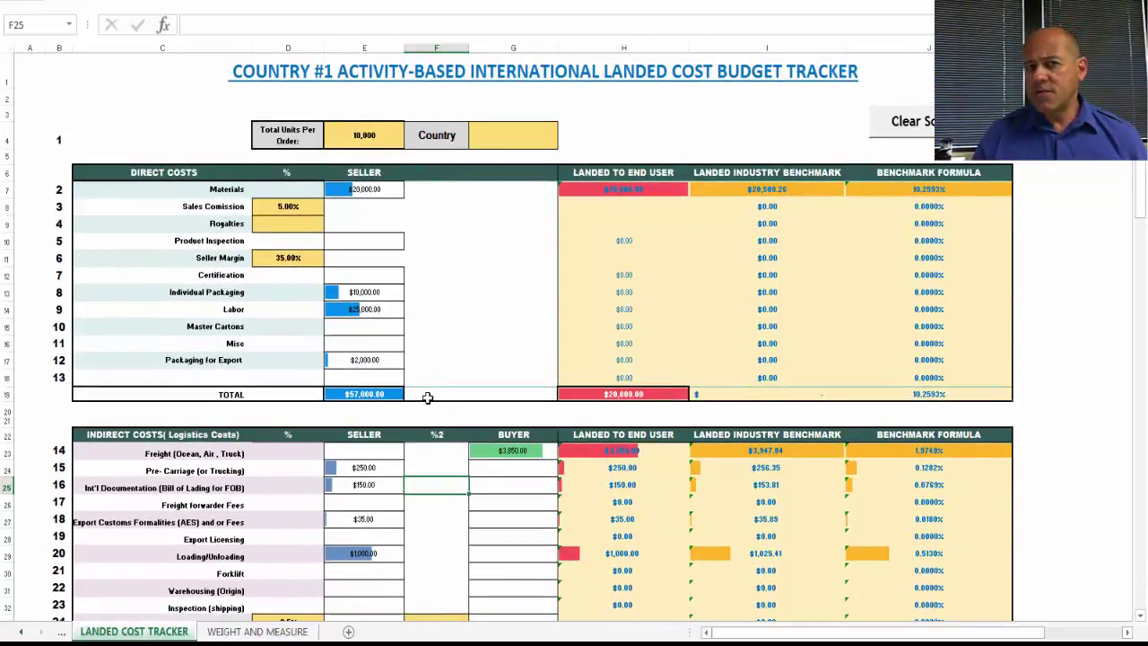
scroll(427, 397, down, 2)
scroll(427, 397, down, 3)
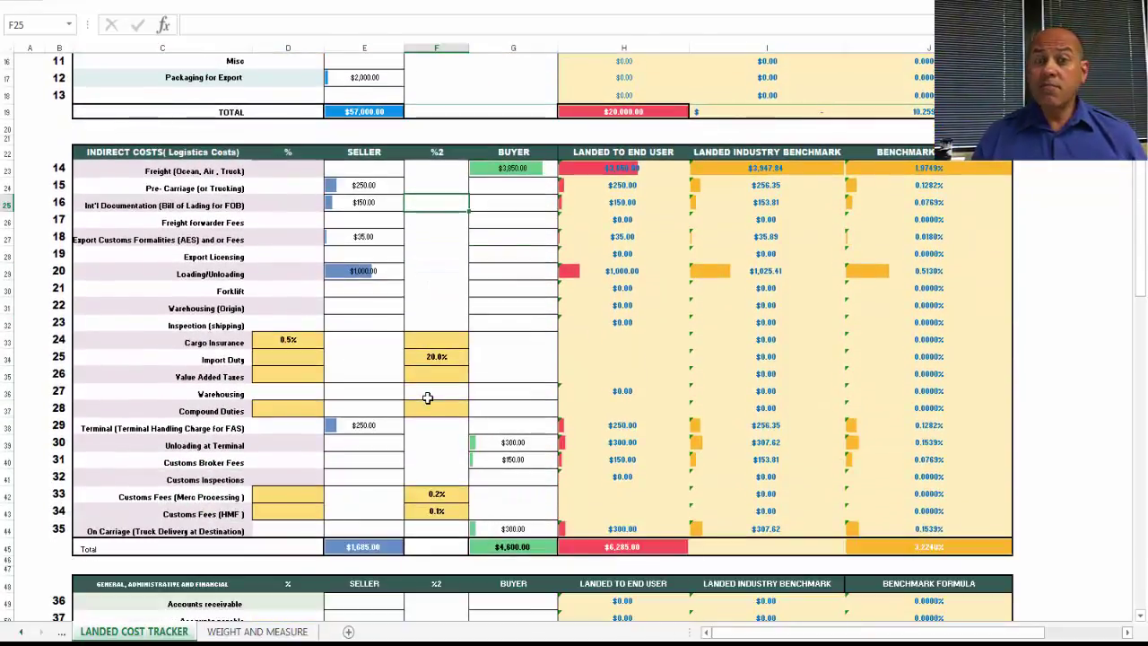